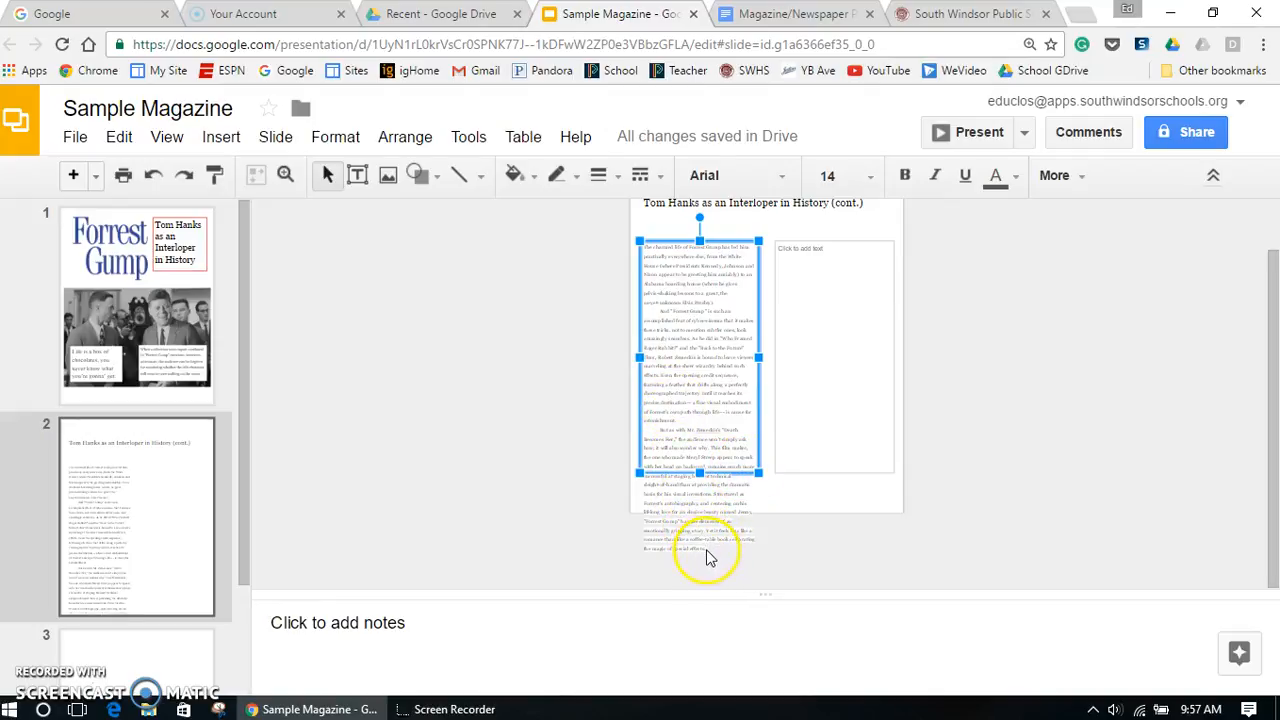
- Cut the overflowing text after "remains much more" from the first column of slide 2
drag(706, 551, 677, 539)
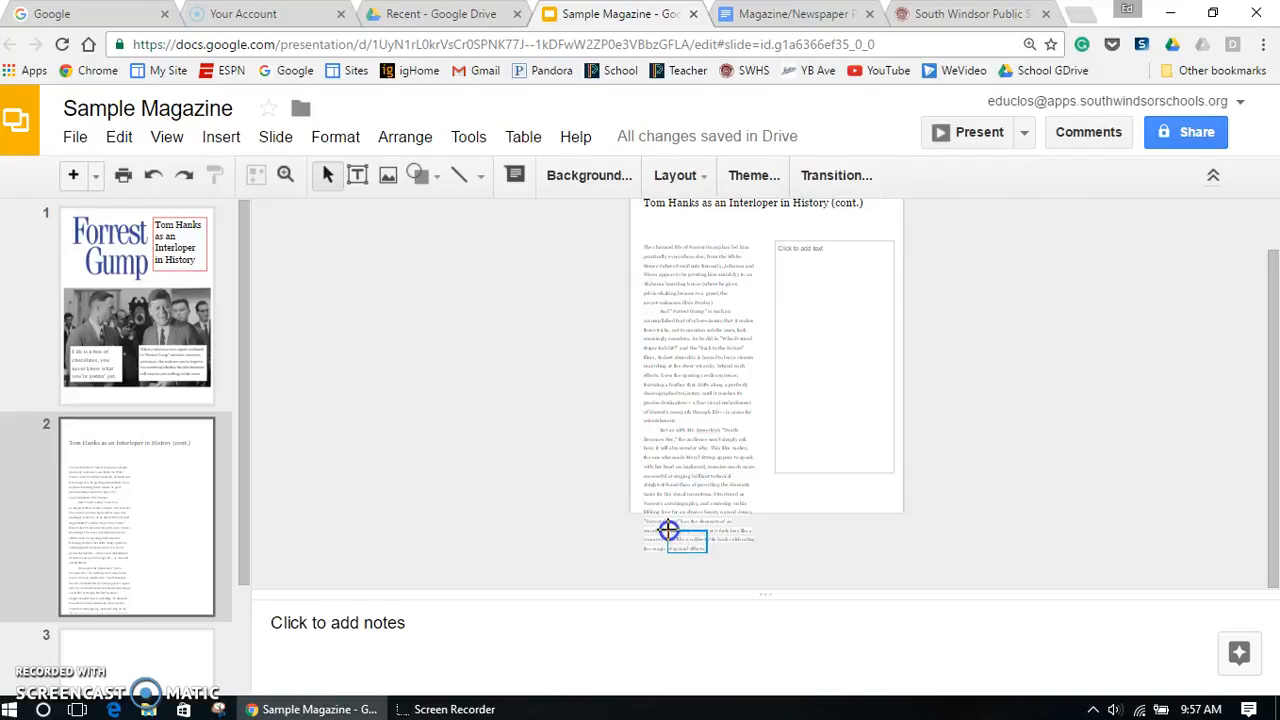
click(665, 354)
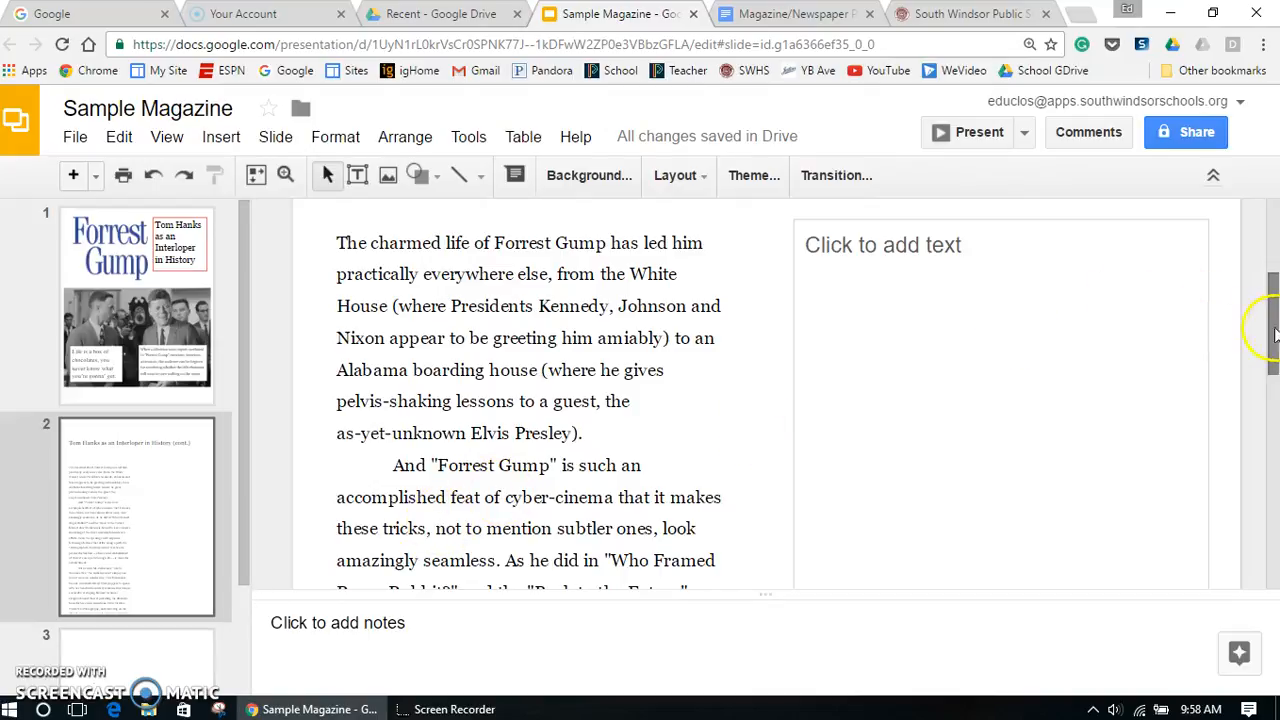
drag(1272, 325, 1274, 483)
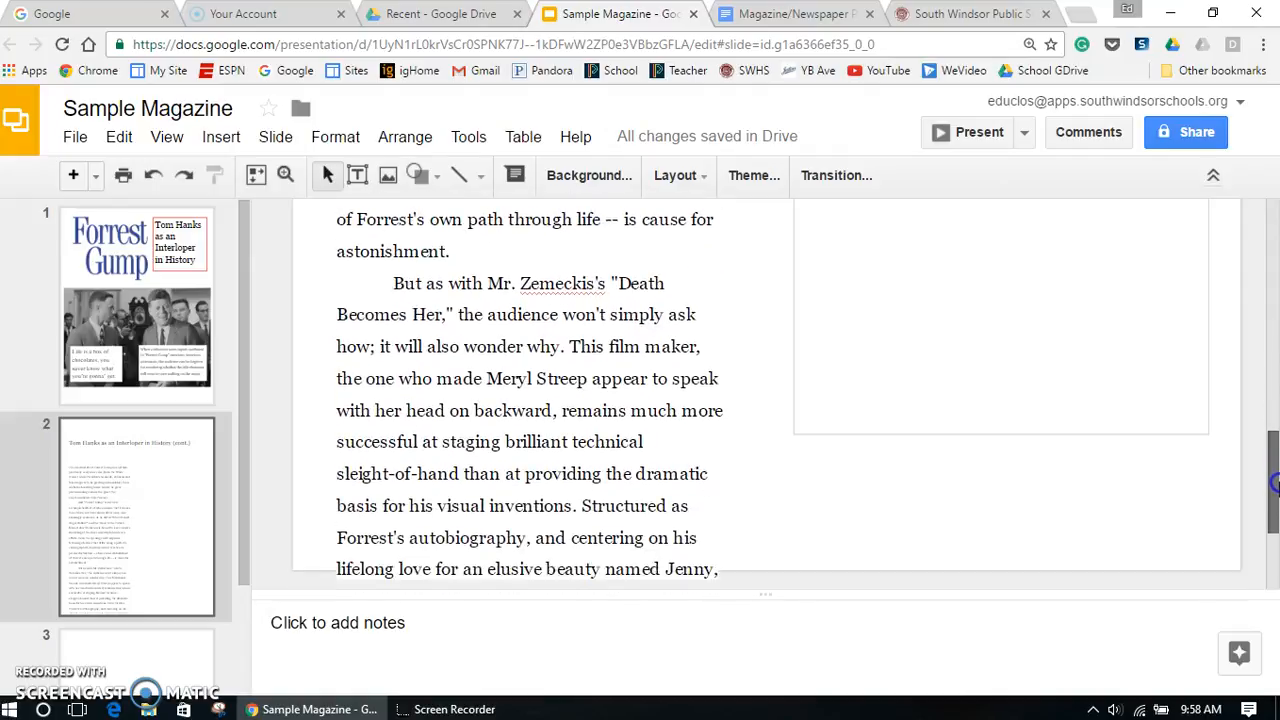
click(726, 410)
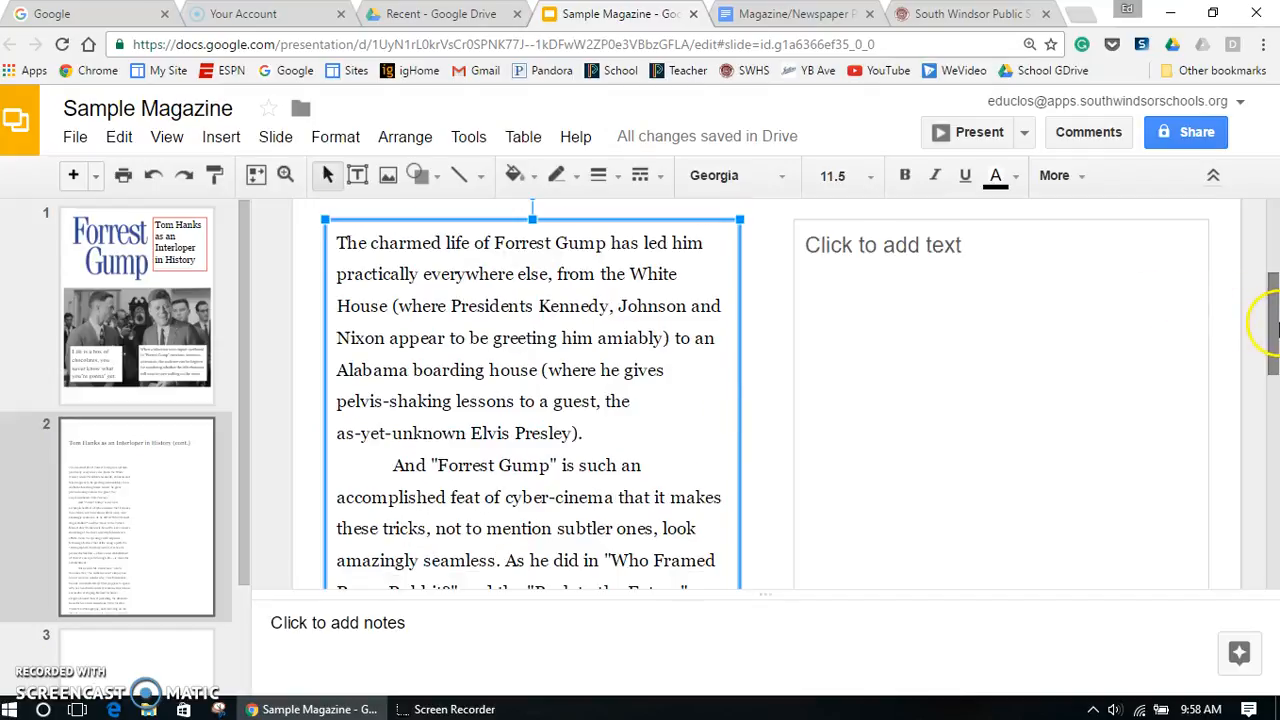
drag(1272, 330, 1273, 530)
click(722, 330)
drag(722, 330, 606, 491)
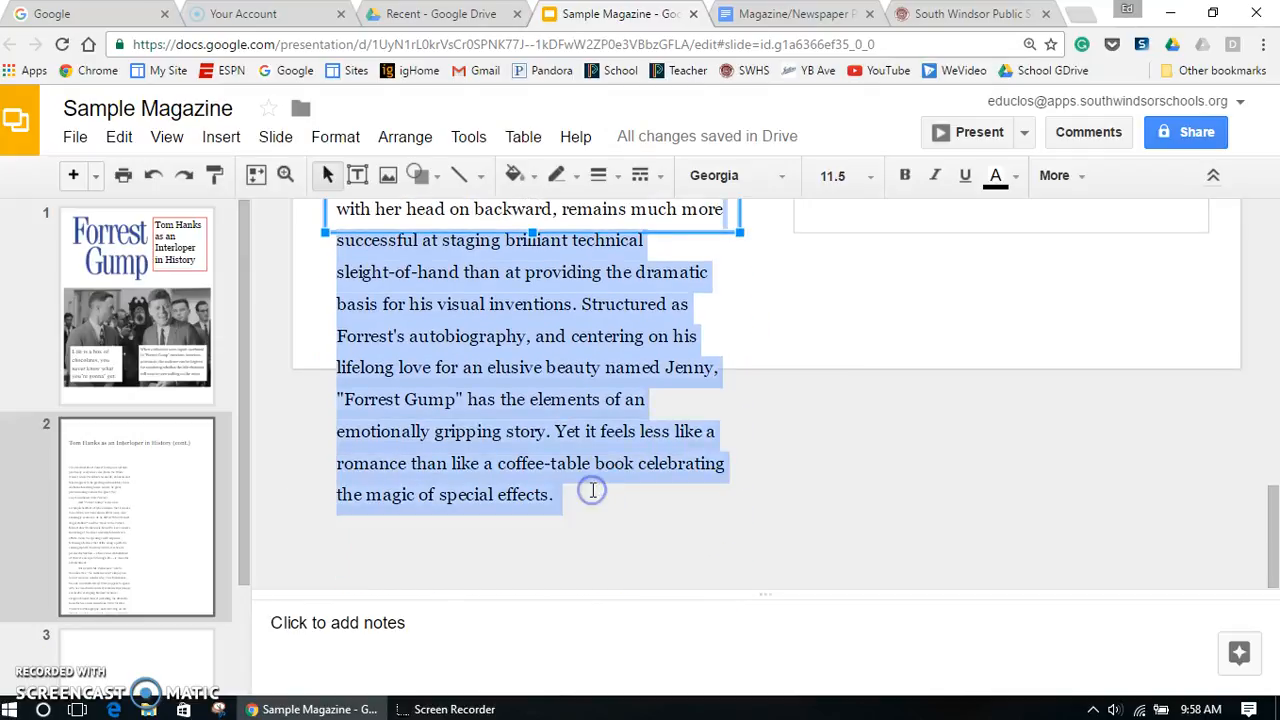
key(BackSpace)
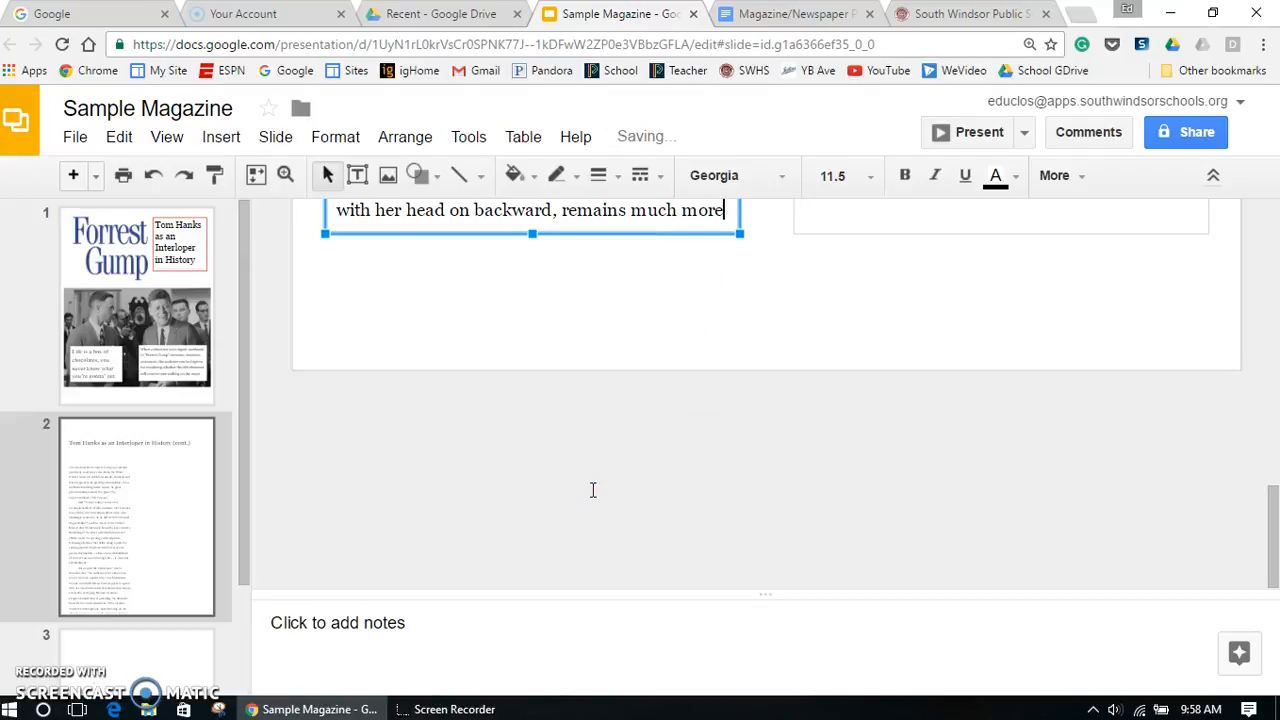
- Paste the cut article text into the empty second-column placeholder on slide 2
drag(1275, 540, 1274, 228)
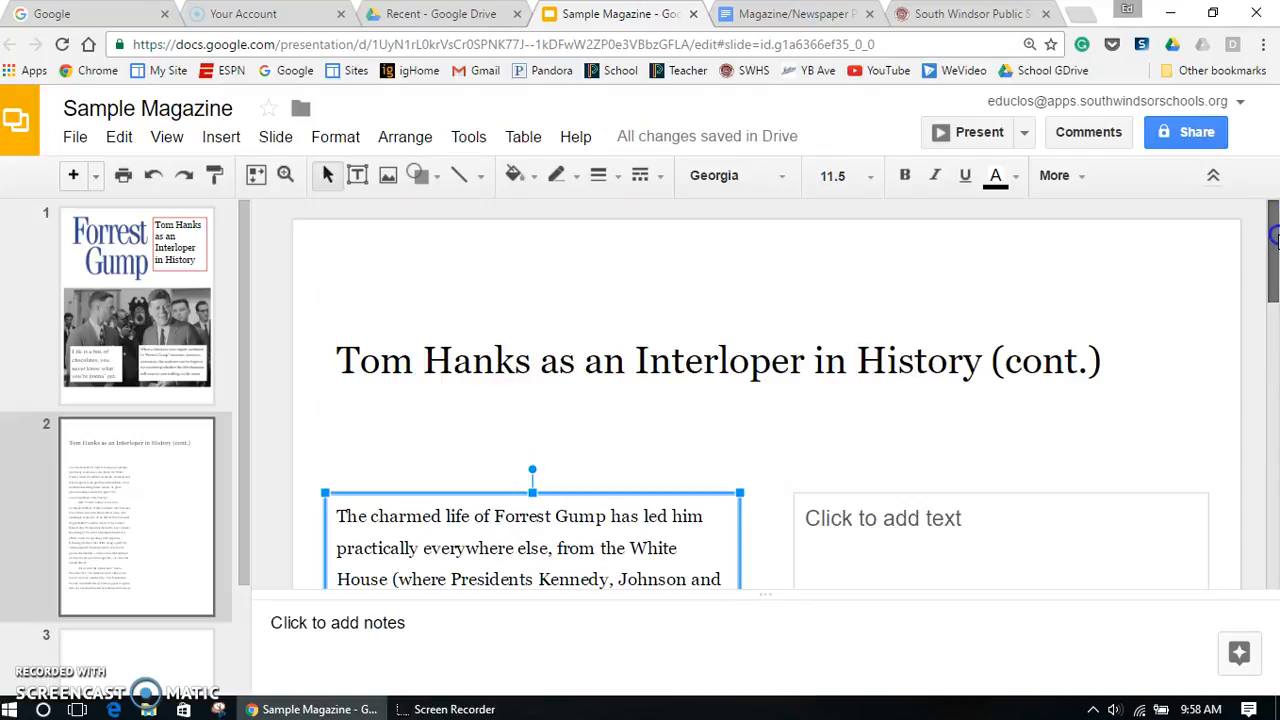
click(826, 513)
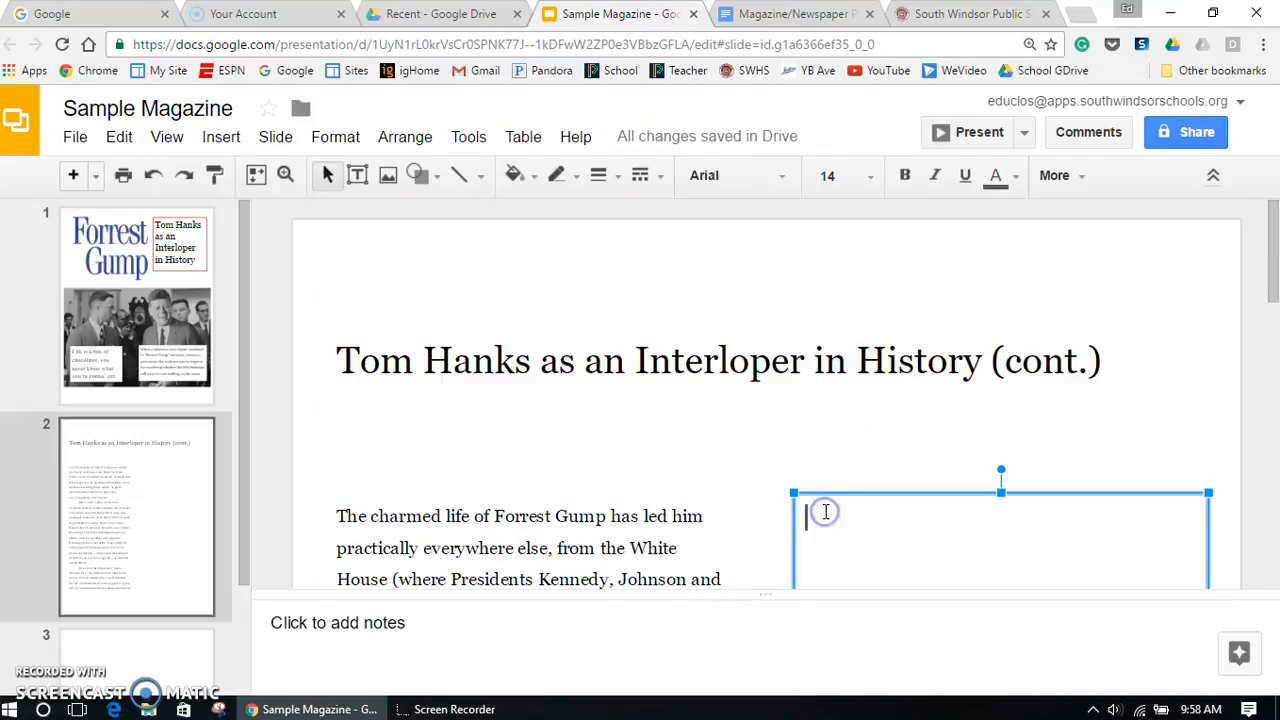
key(ctrl+v)
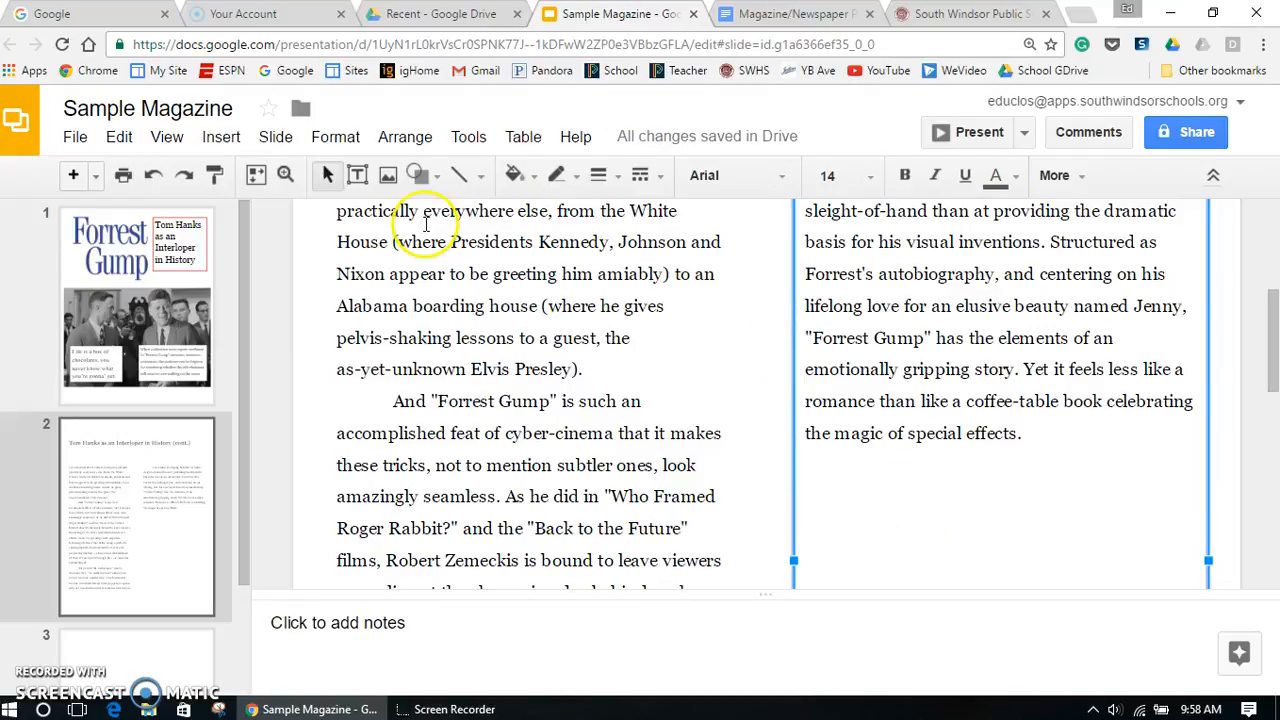
- Set the slide zoom to 50% and shorten the second column's text box to fit just around its text
click(167, 140)
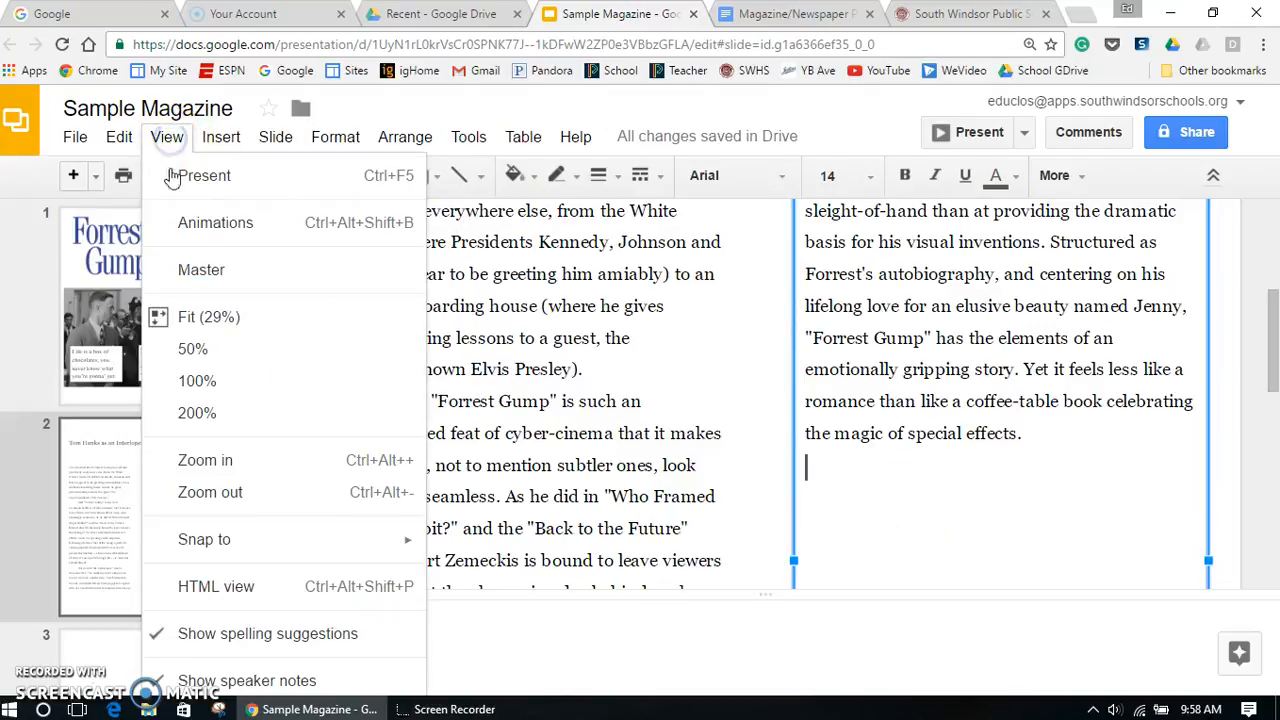
click(198, 349)
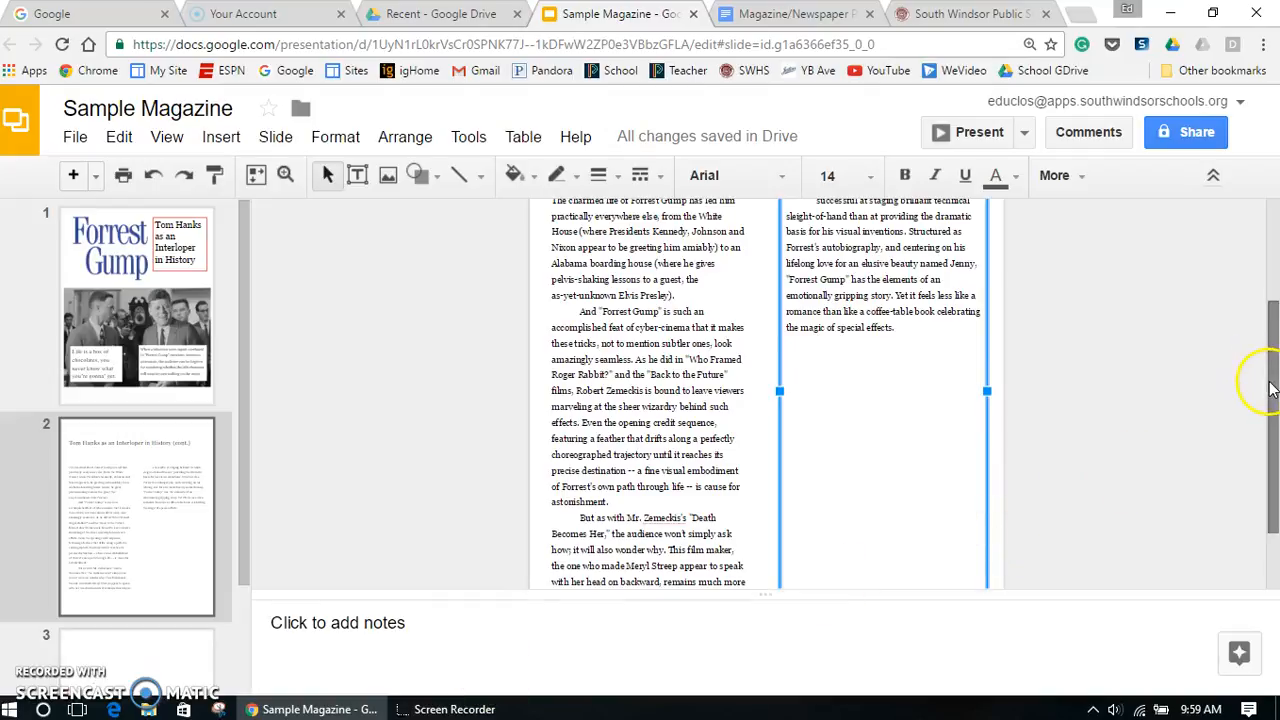
drag(1272, 390, 1271, 396)
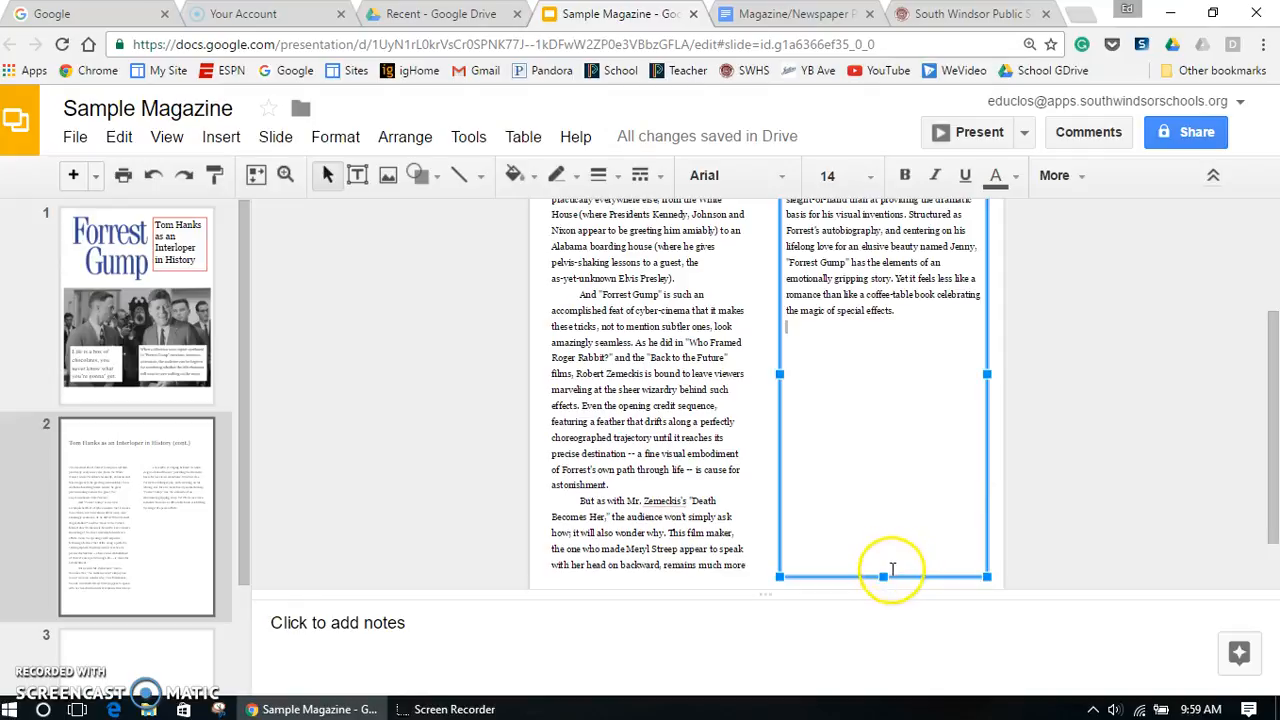
drag(882, 576, 885, 351)
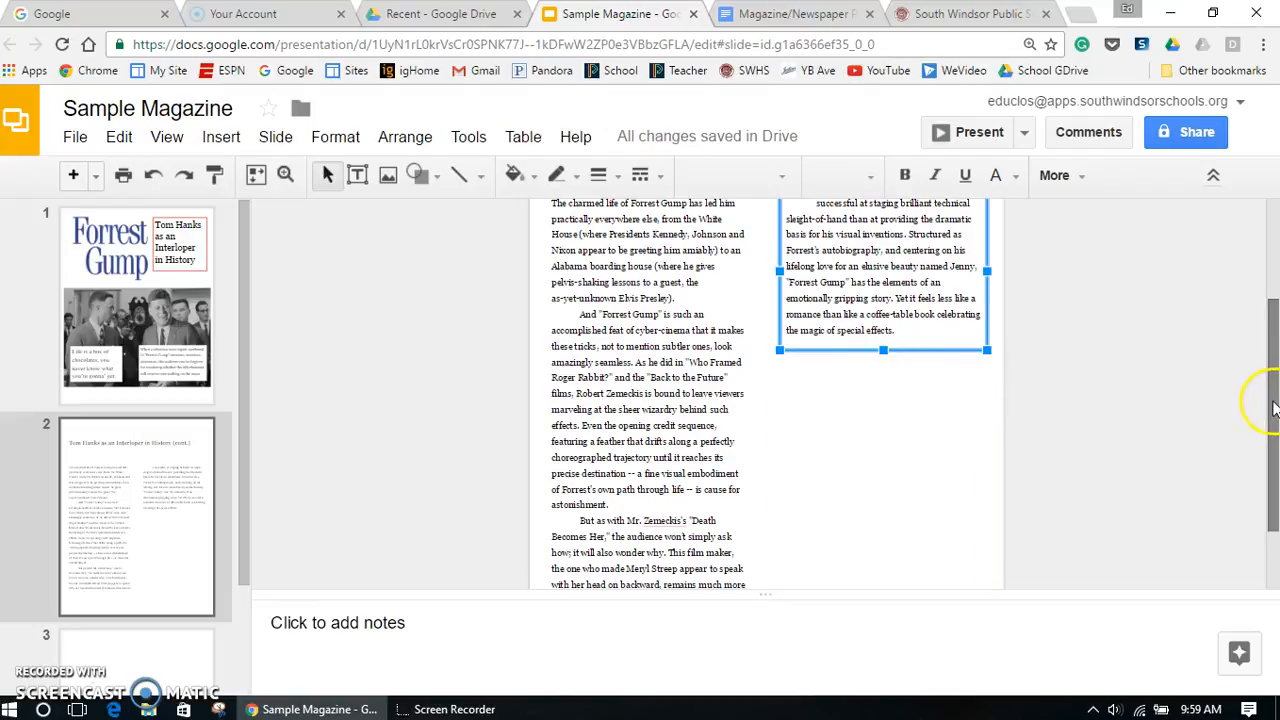
drag(1268, 391, 1270, 314)
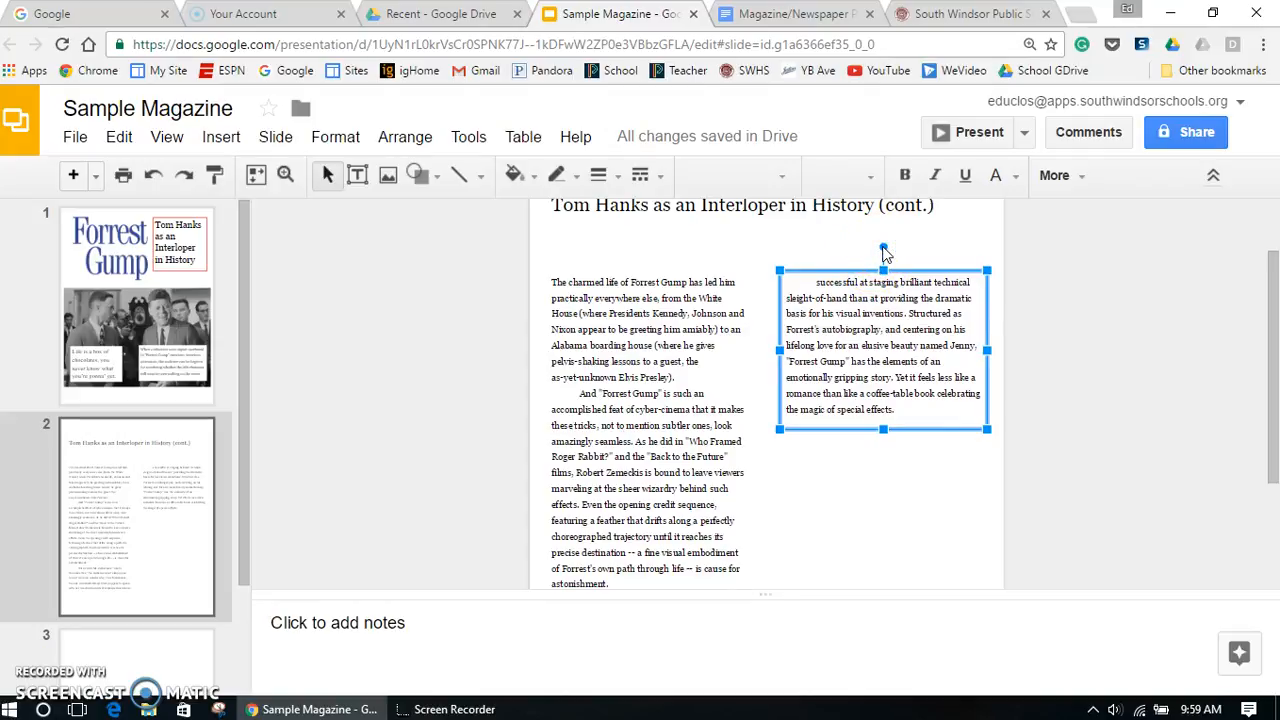
- Duplicate the second column's text box and move the copy straight down, leaving a gap below the original for a picture
key(ctrl+d)
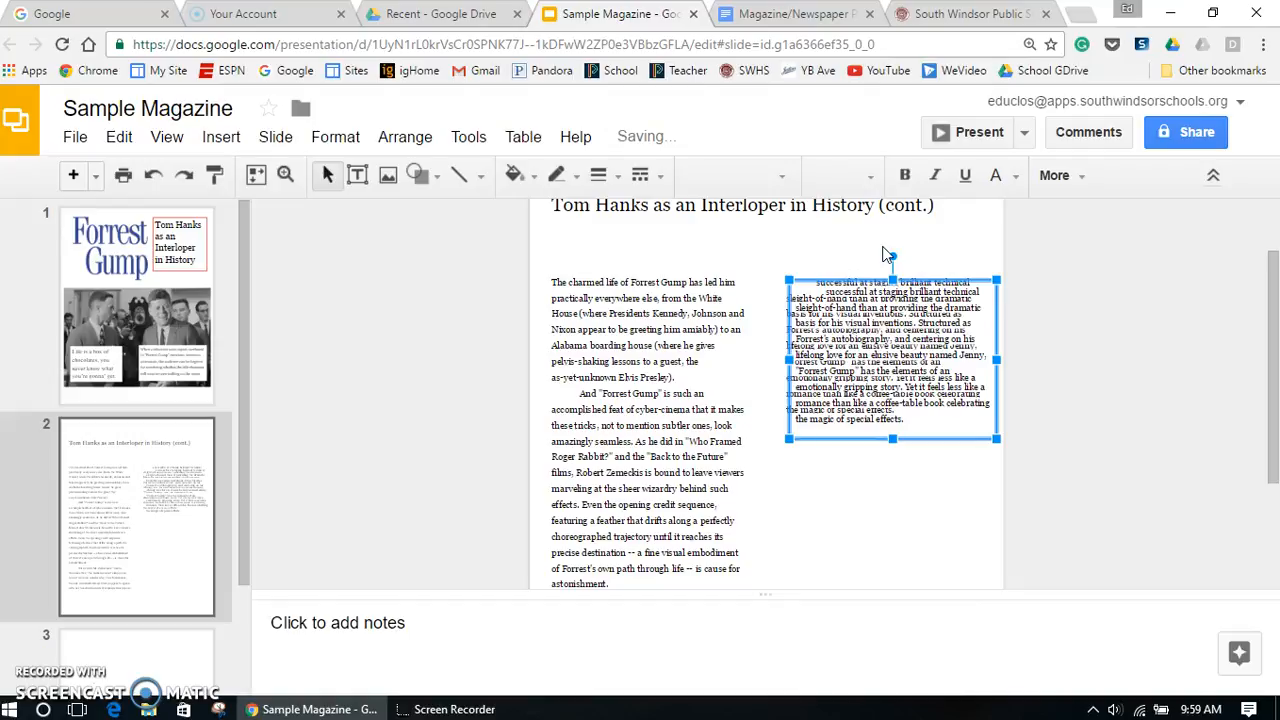
key(Left)
key(Up)
key(Up)
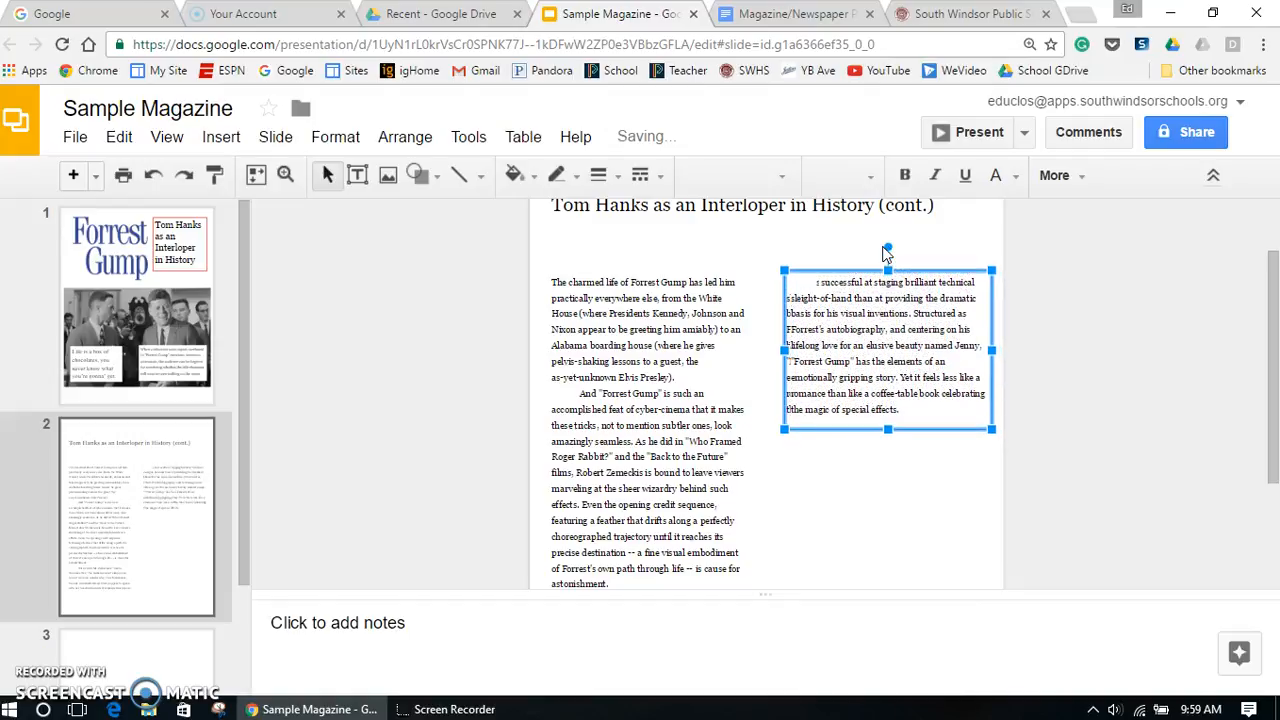
key(Down)
key(Down)
key(Down)
key(Down)
key(Down)
key(Down)
key(Down)
key(Down)
key(Down)
key(Down)
key(Down)
key(Down)
key(Down)
key(Down)
key(Down)
key(Down)
key(Down)
key(Down)
key(Down)
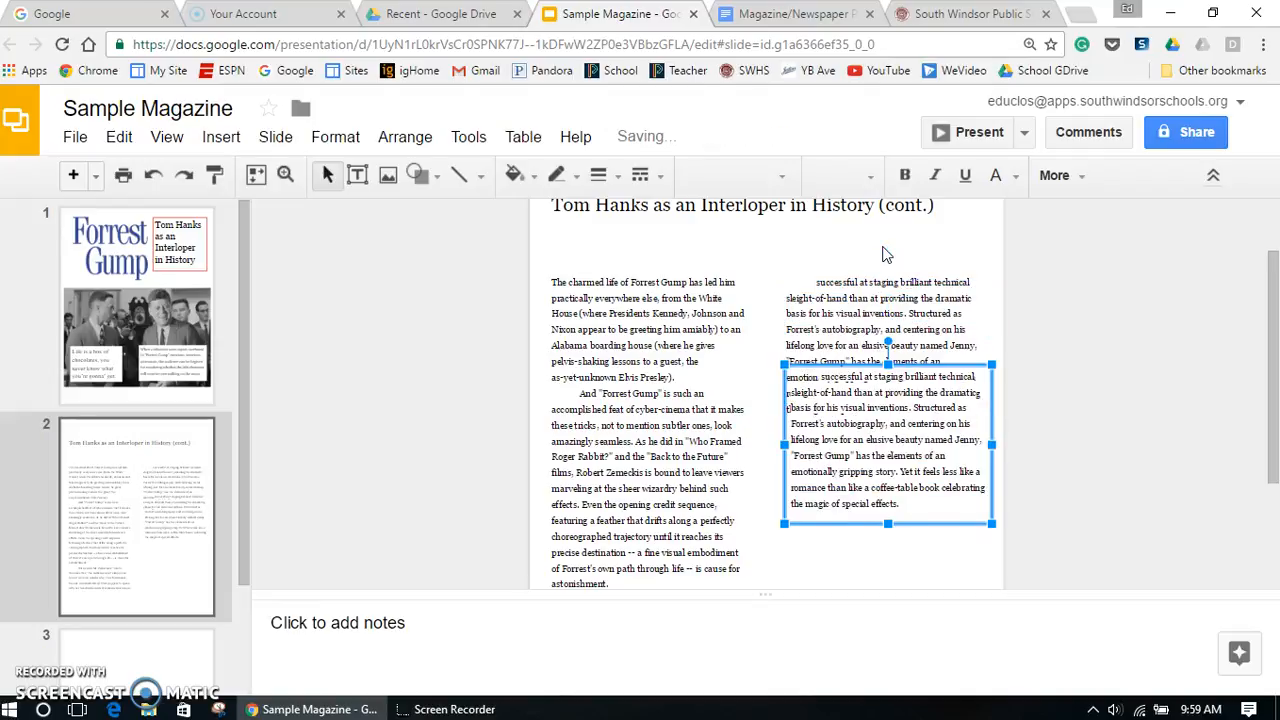
key(Down)
key(Down)
key(Down)
key(Down)
key(Down)
key(Down)
key(Down)
key(Down)
key(Down)
key(Down)
key(Down)
key(Down)
key(Down)
key(Down)
key(Down)
key(Down)
key(Down)
key(Down)
key(Down)
key(Down)
key(Down)
key(Down)
key(Down)
key(Down)
key(Down)
- Delete all the text inside the duplicated lower text box, keeping the box itself
click(885, 280)
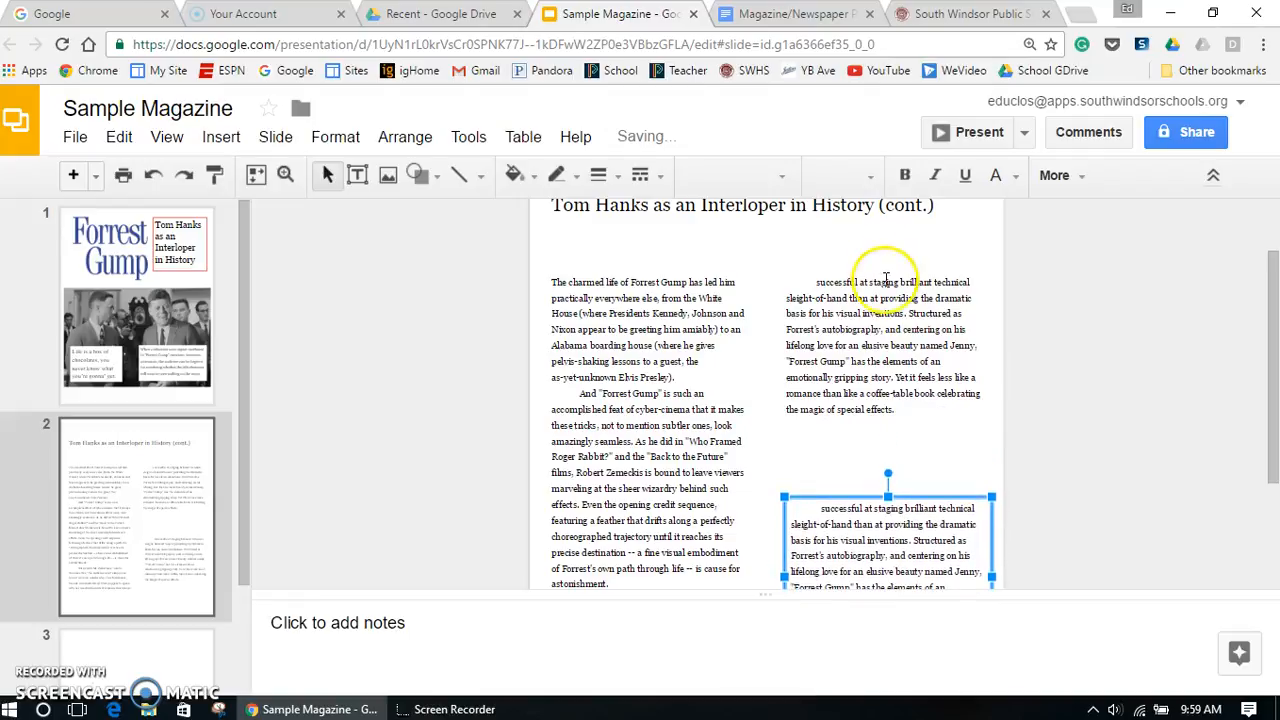
click(878, 318)
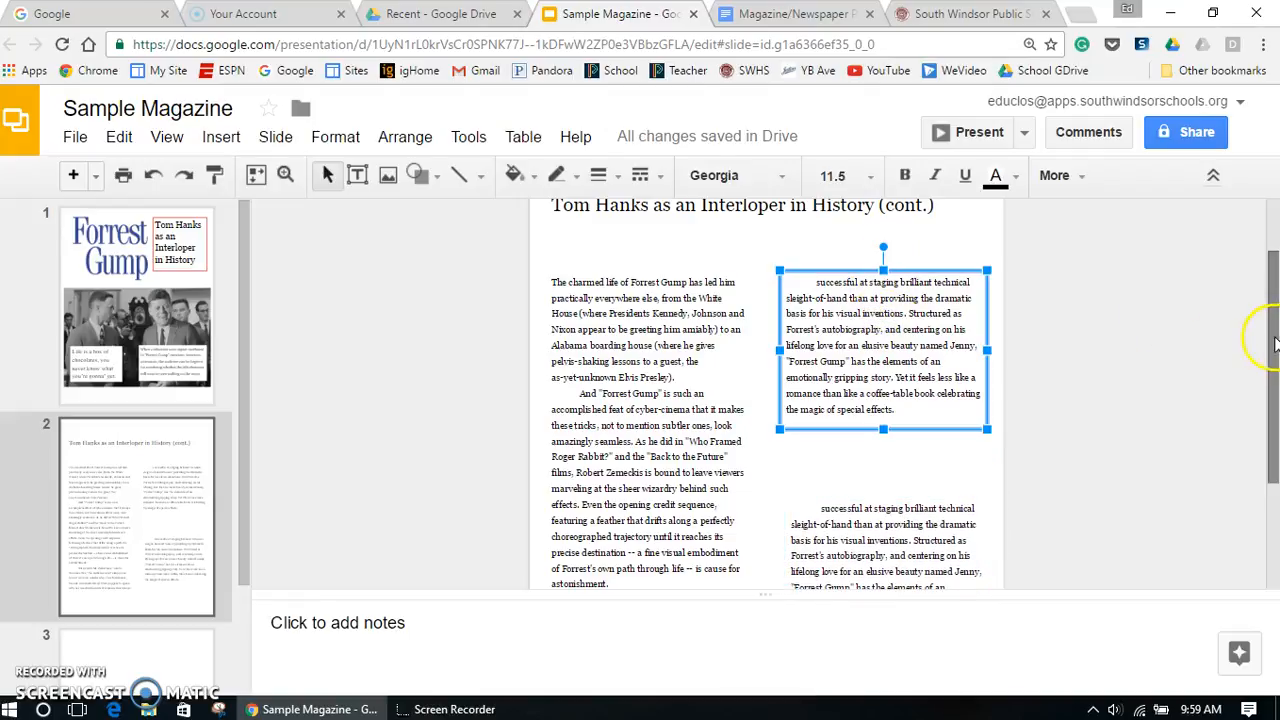
drag(1276, 345, 1275, 432)
drag(889, 493, 816, 467)
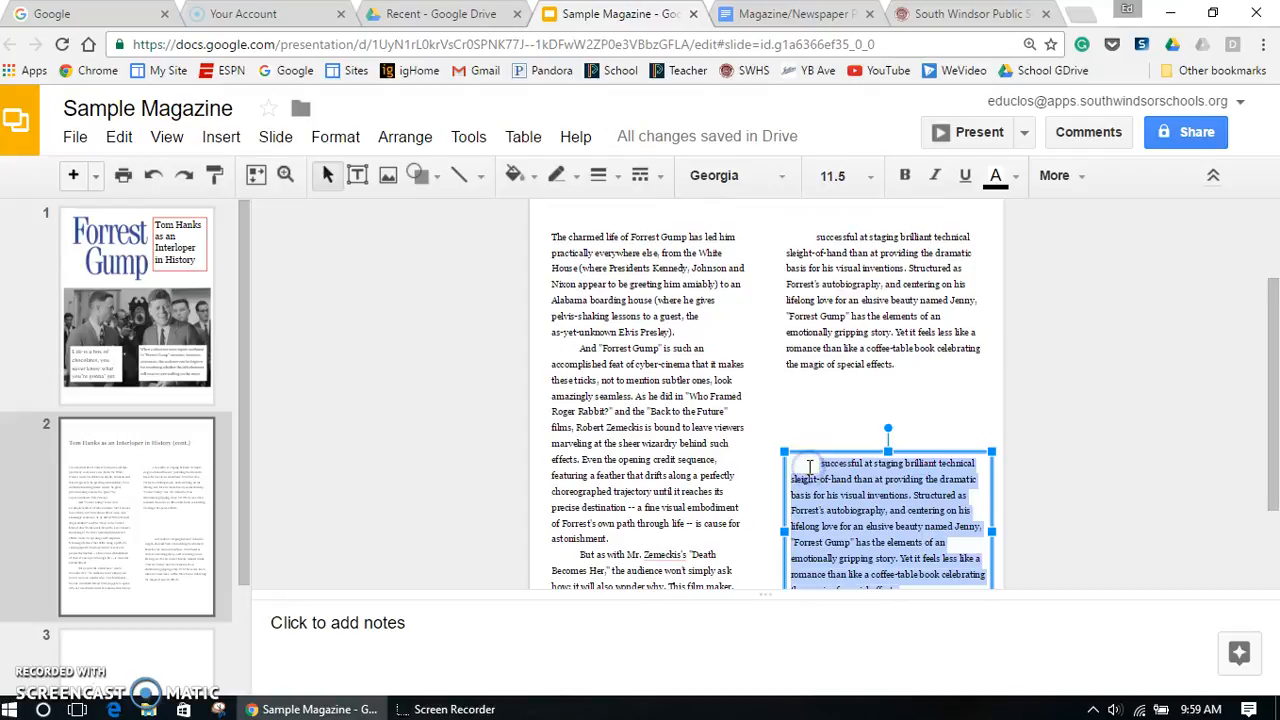
key(BackSpace)
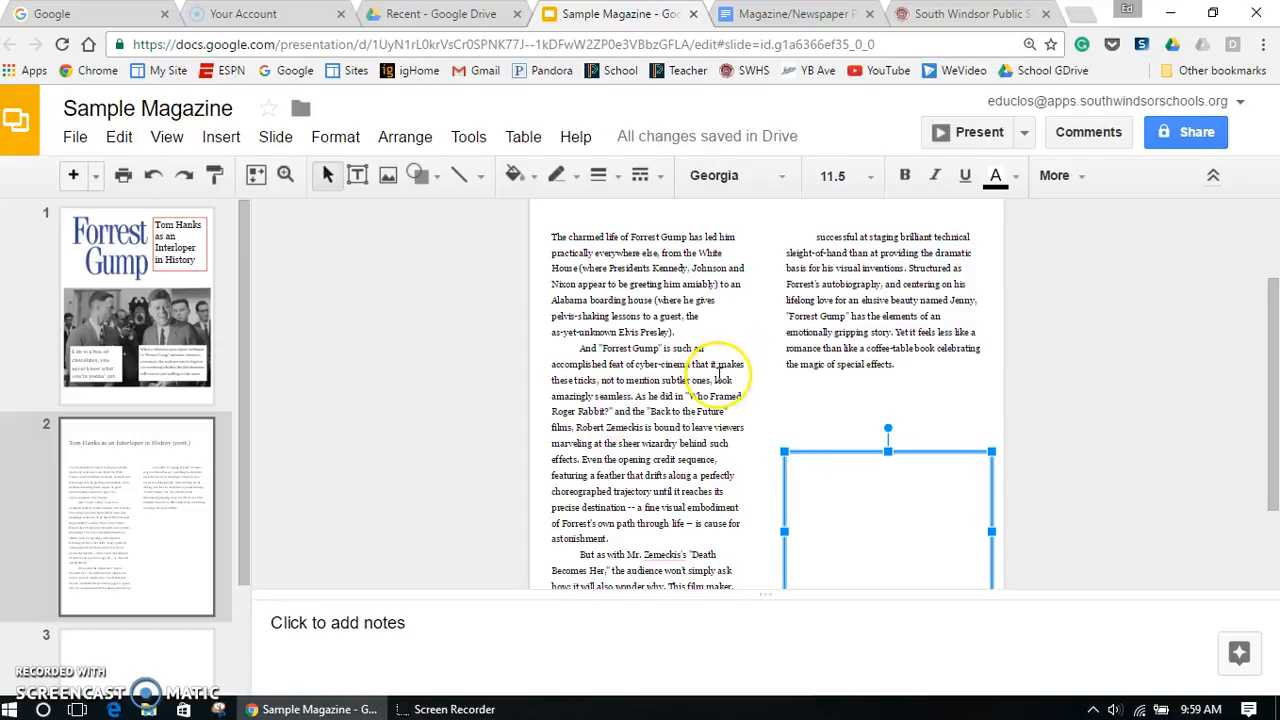
- Switch to the Magazine/Newspaper Projects document and copy the black-and-white photo of the crowd with photographers
click(788, 15)
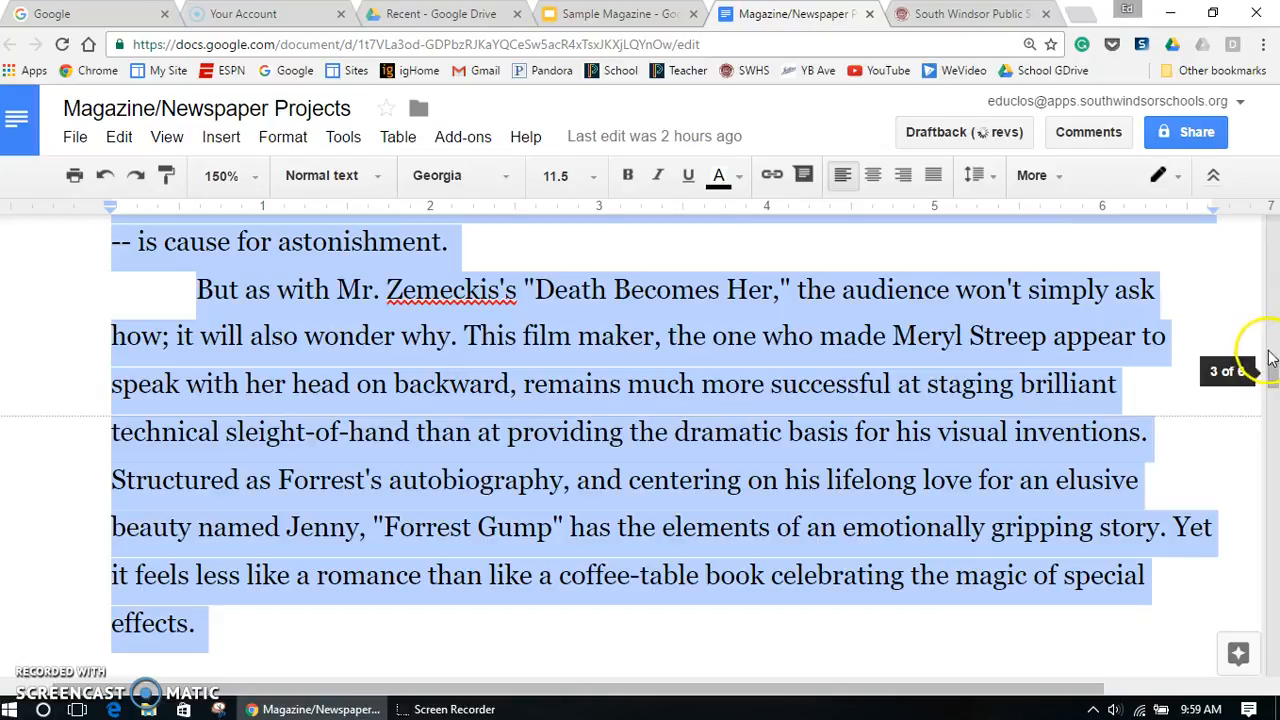
drag(1272, 372, 1200, 390)
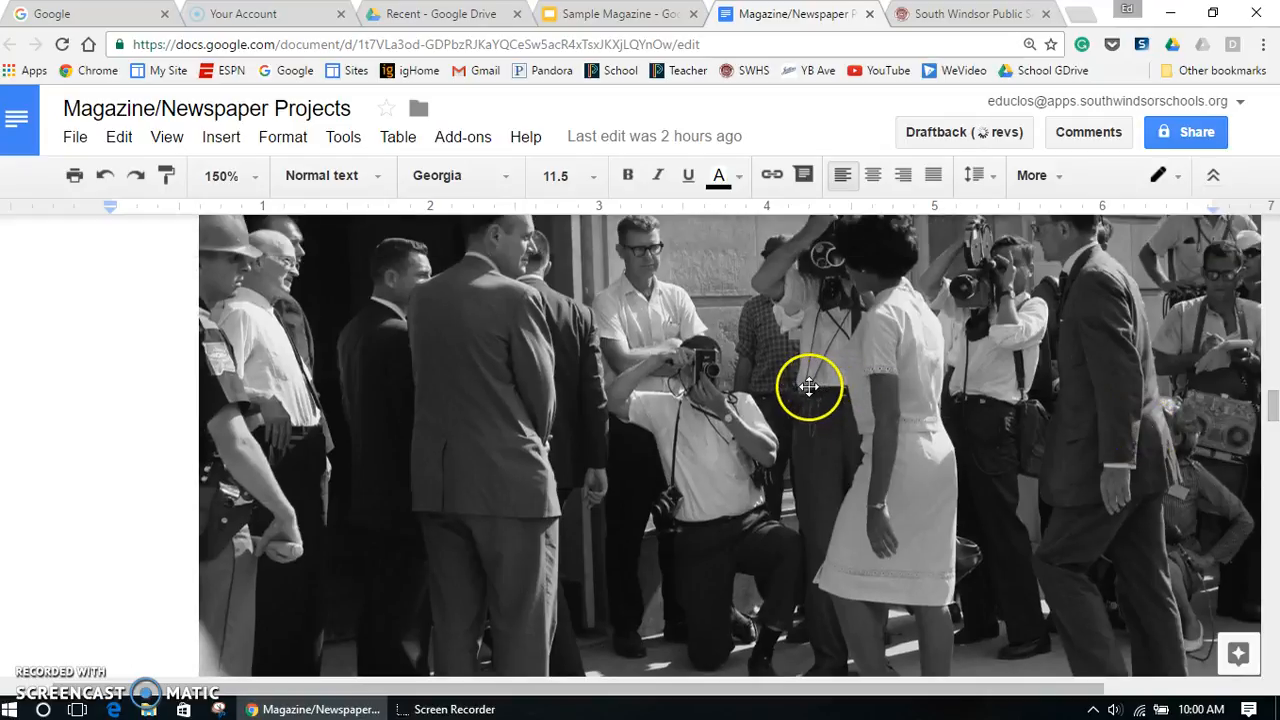
right_click(808, 390)
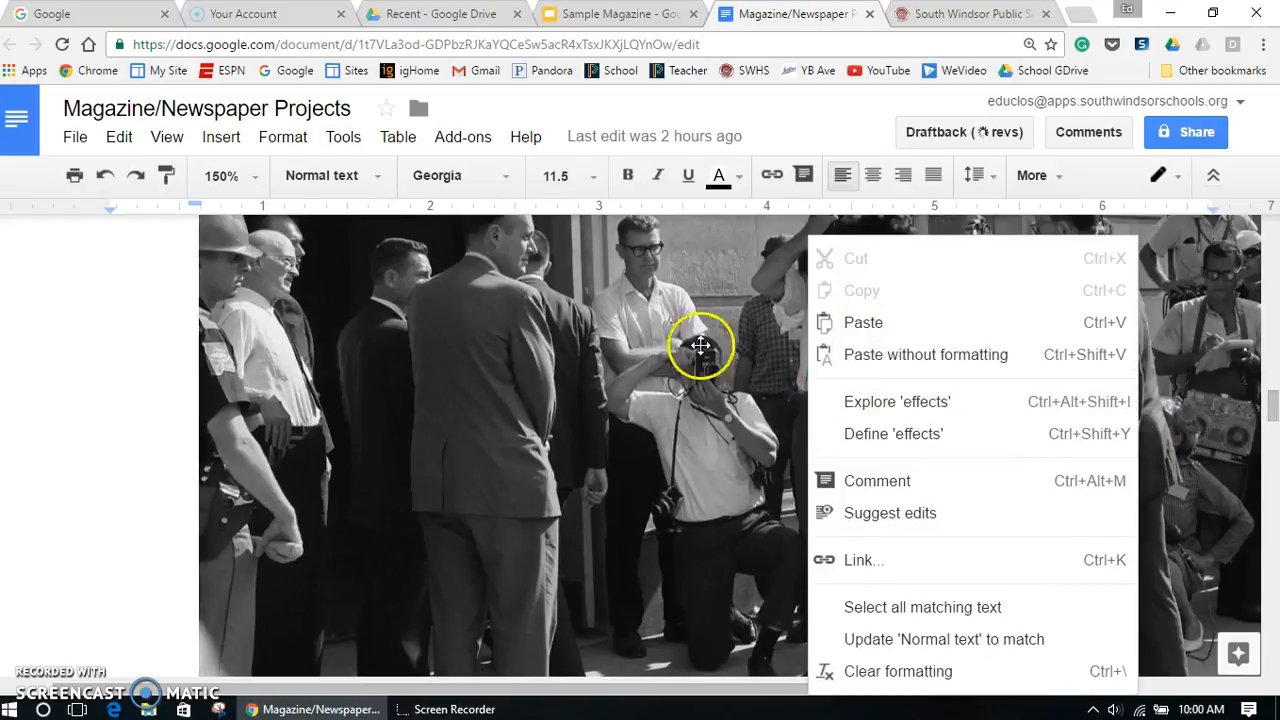
click(682, 340)
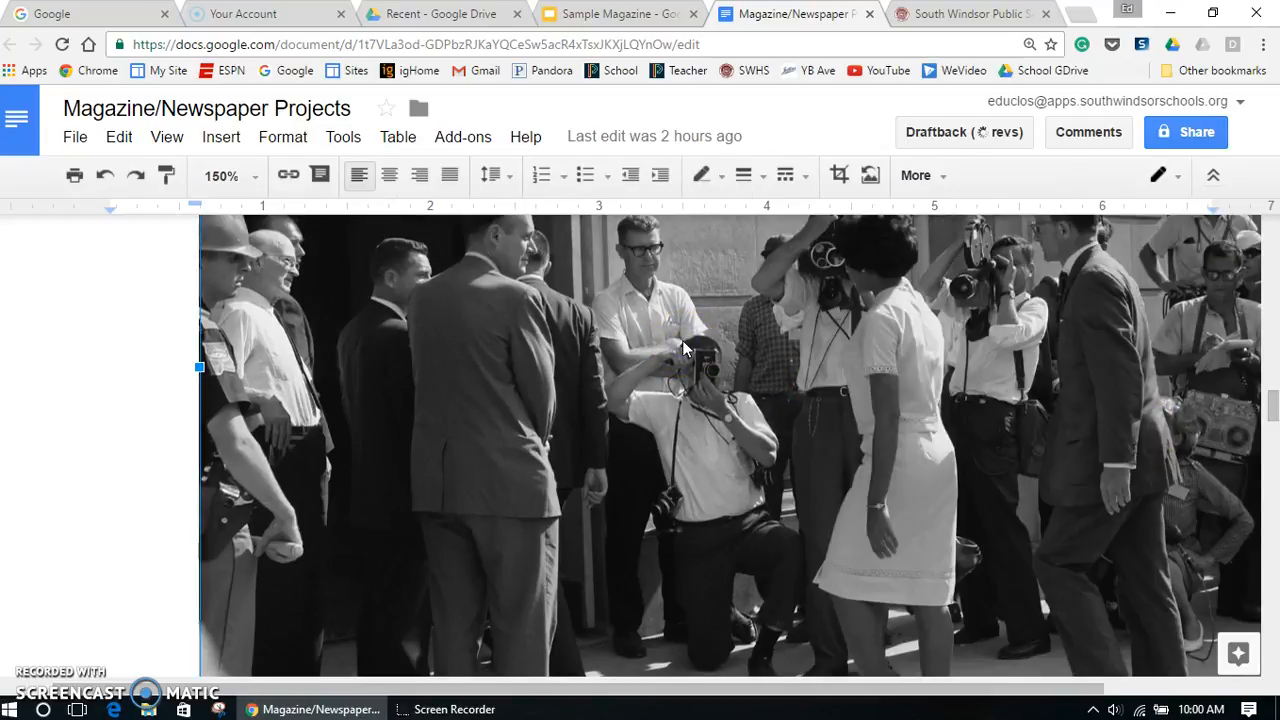
- Paste the photo onto slide 2 of Sample Magazine, shrink it to column width and place it under the second column's text
click(588, 14)
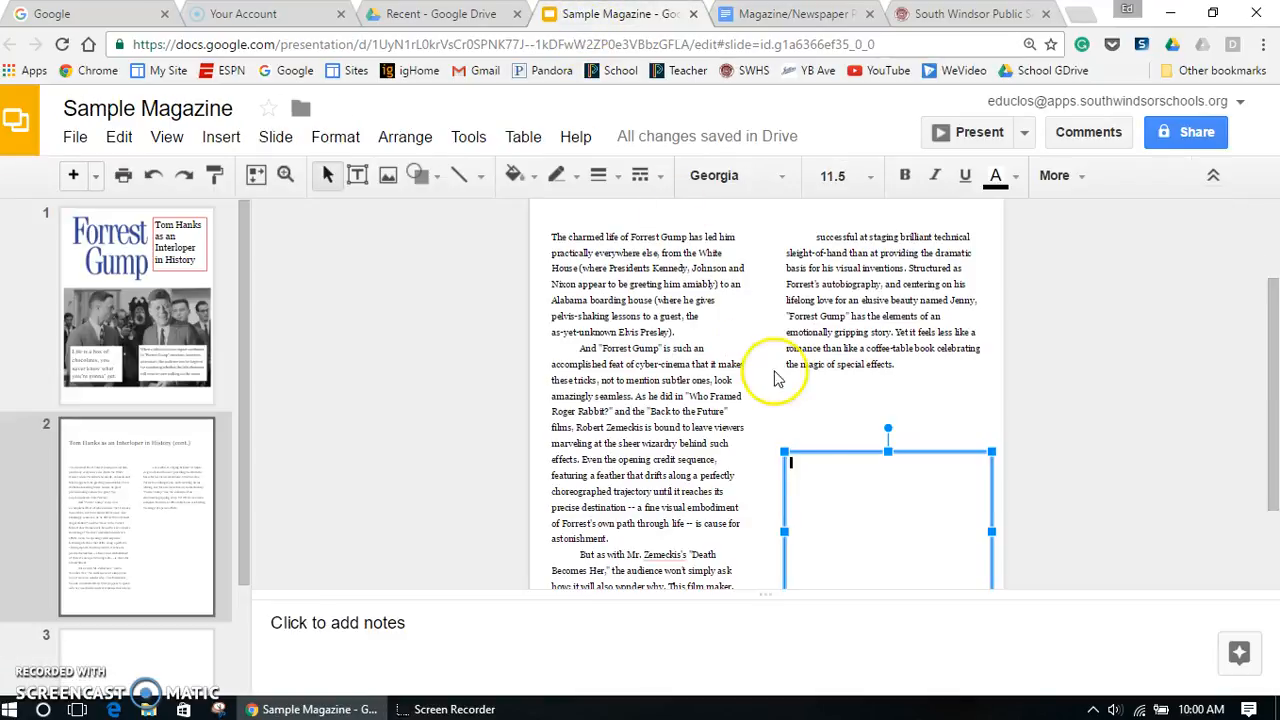
click(806, 405)
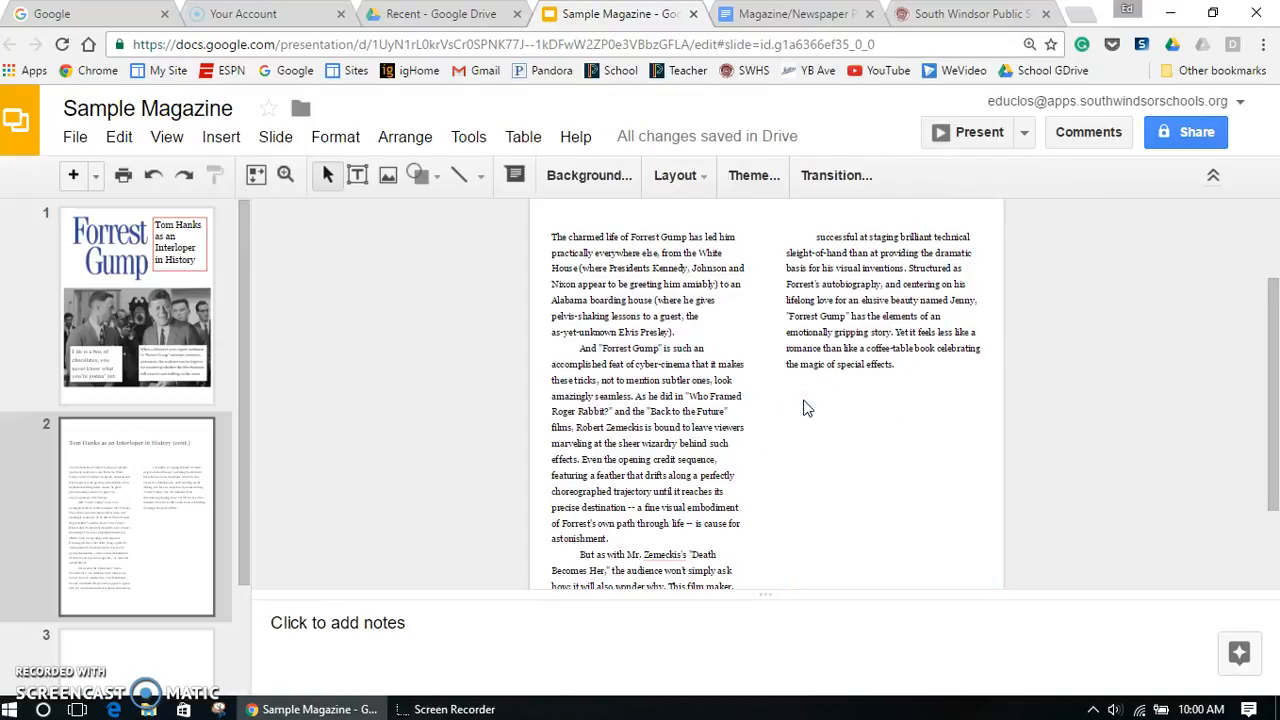
key(ctrl+v)
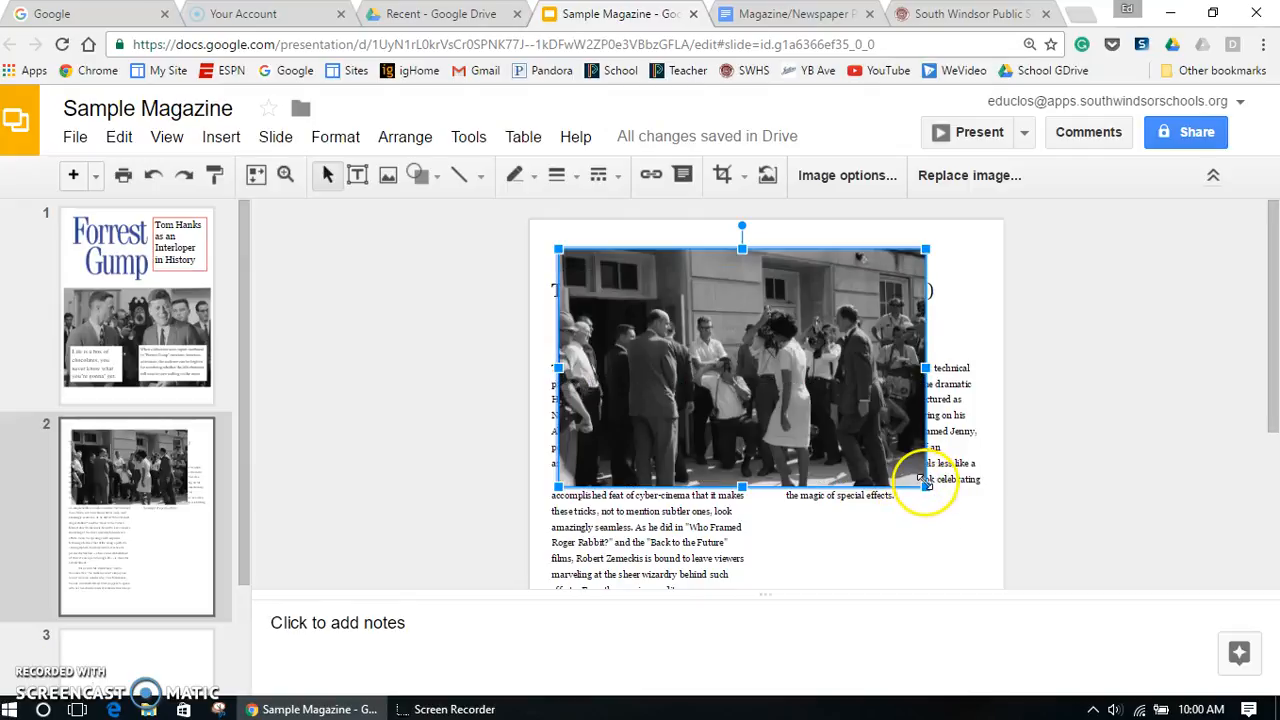
drag(926, 484, 935, 569)
drag(1273, 385, 1273, 497)
- Move the empty text box down until its upper edge sits just below the photo
click(897, 517)
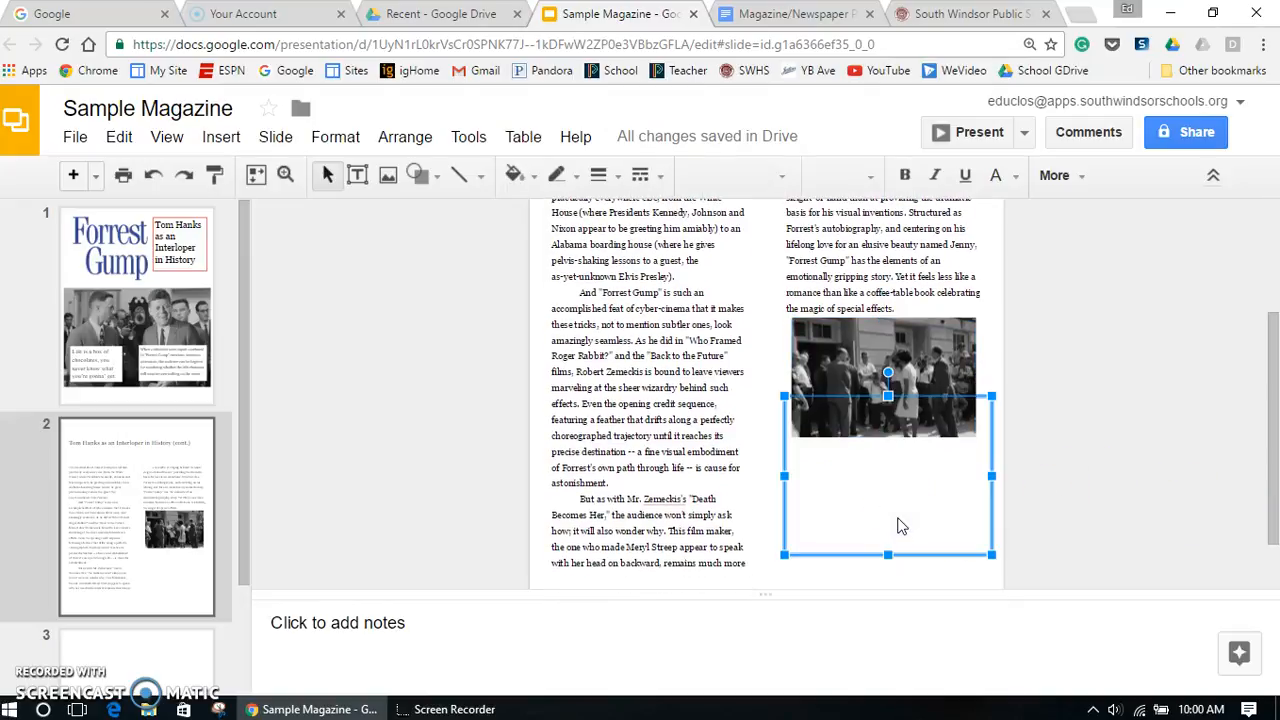
key(Down)
key(Down)
key(Down)
key(Down)
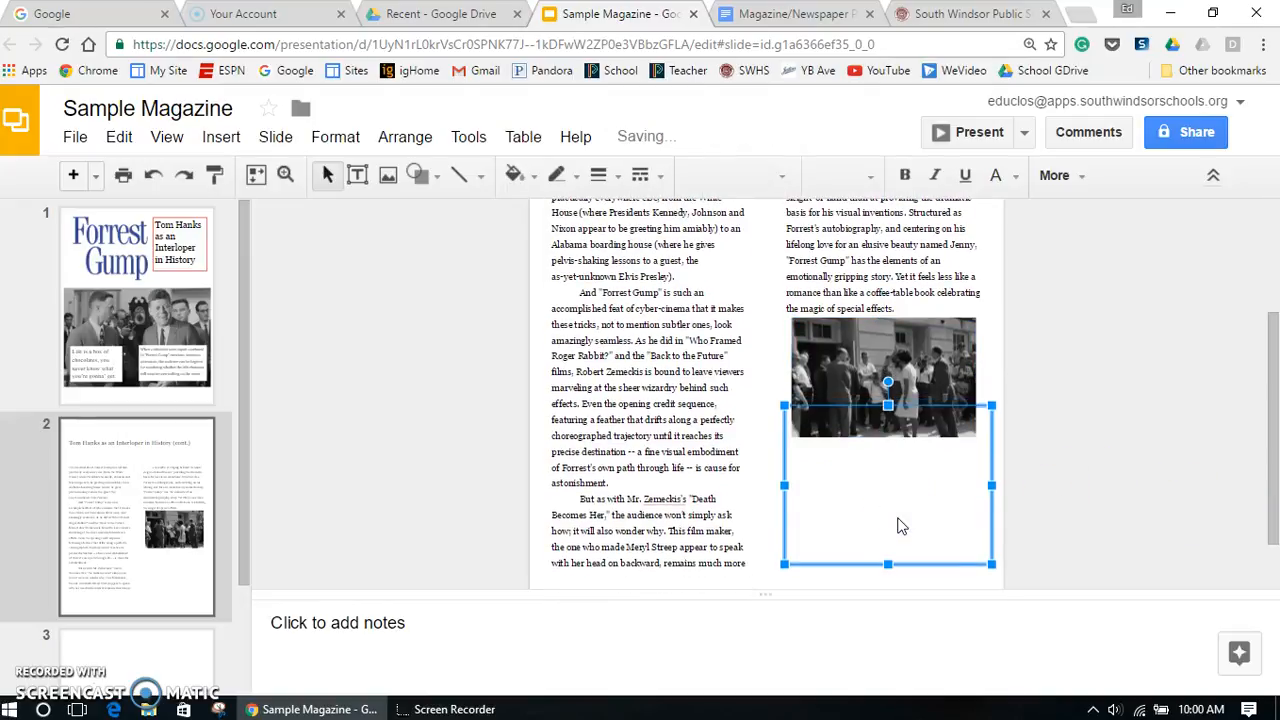
key(Down)
key(Down)
key(Down)
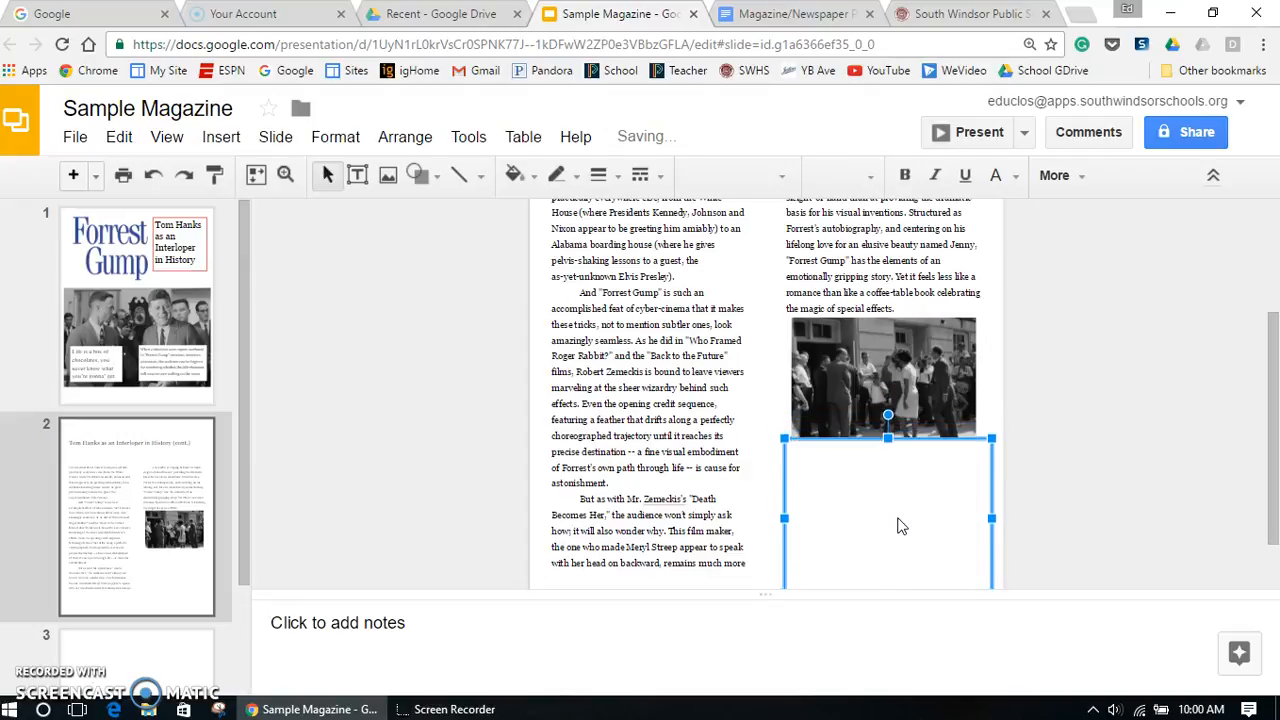
key(Down)
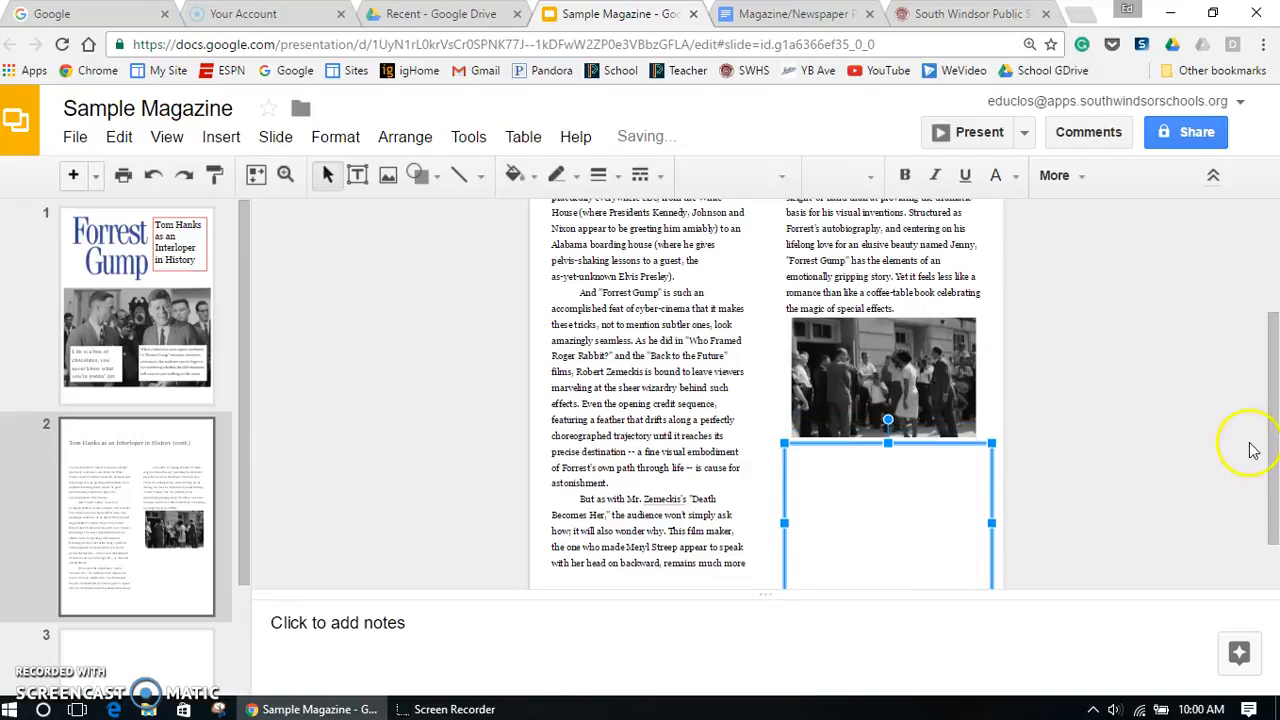
- Shorten the text box beneath the photo by raising its lower edge slightly
drag(1268, 456, 1276, 522)
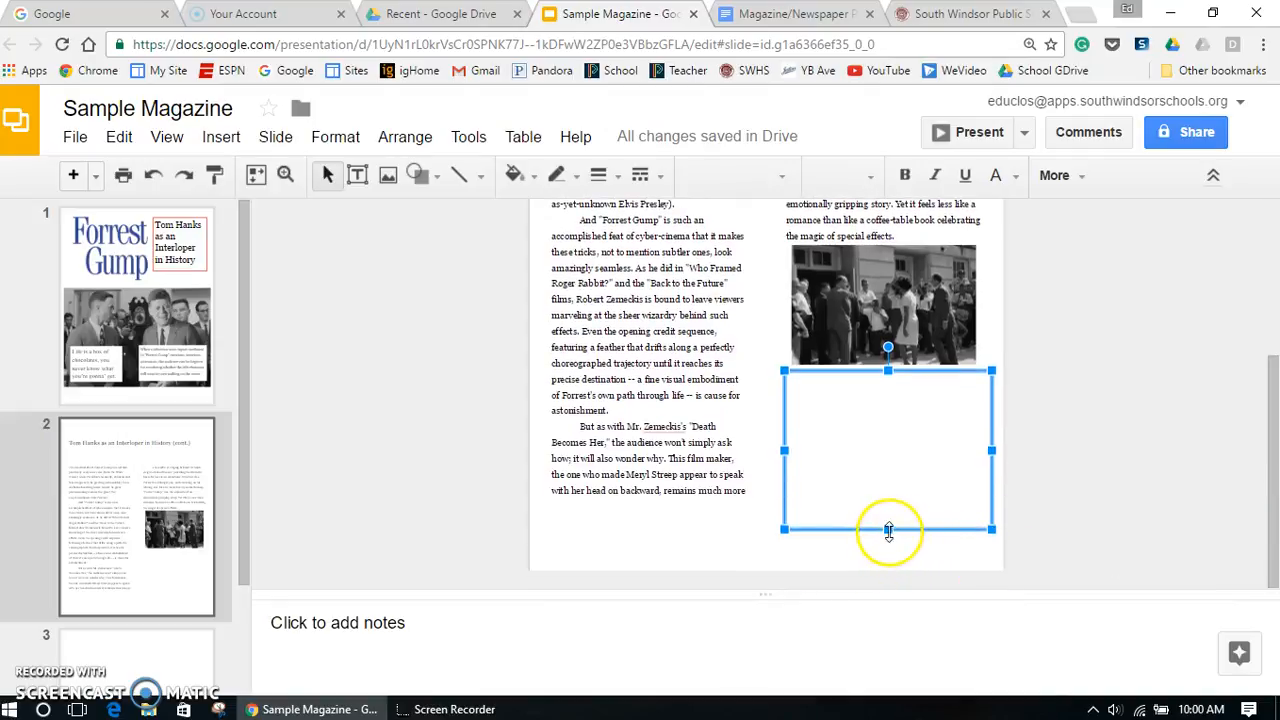
drag(888, 529, 888, 503)
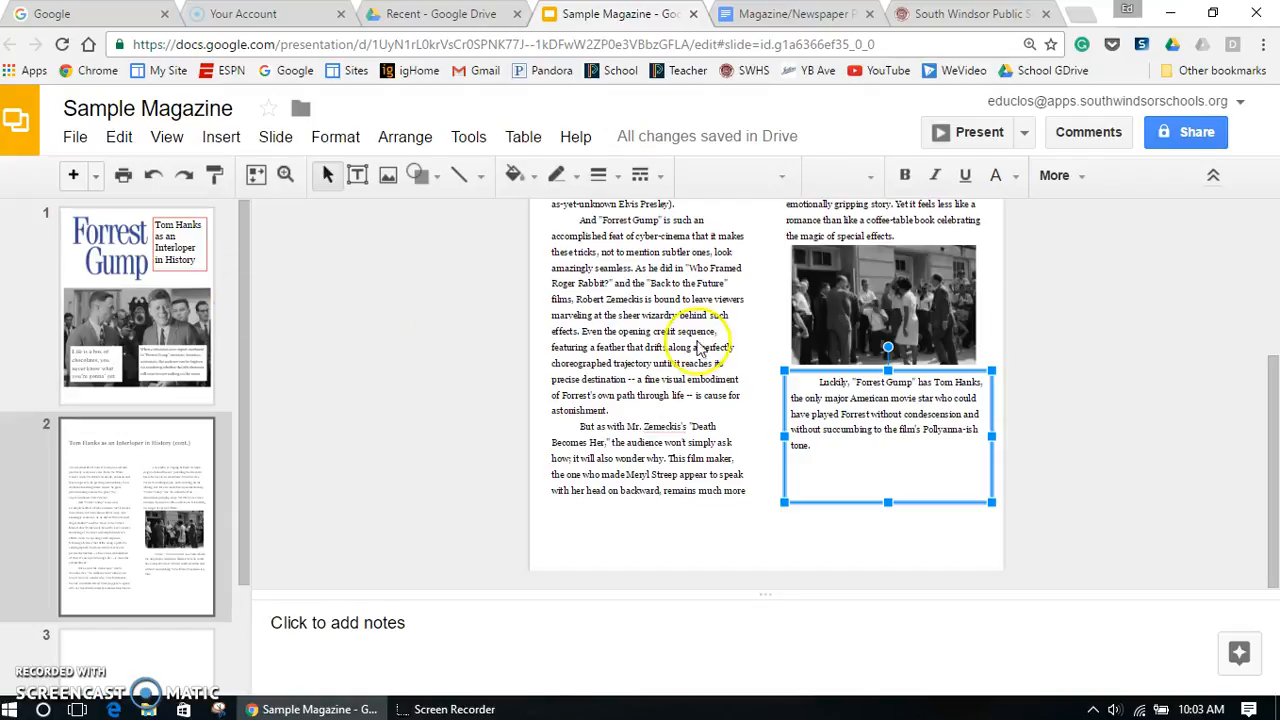
click(1275, 380)
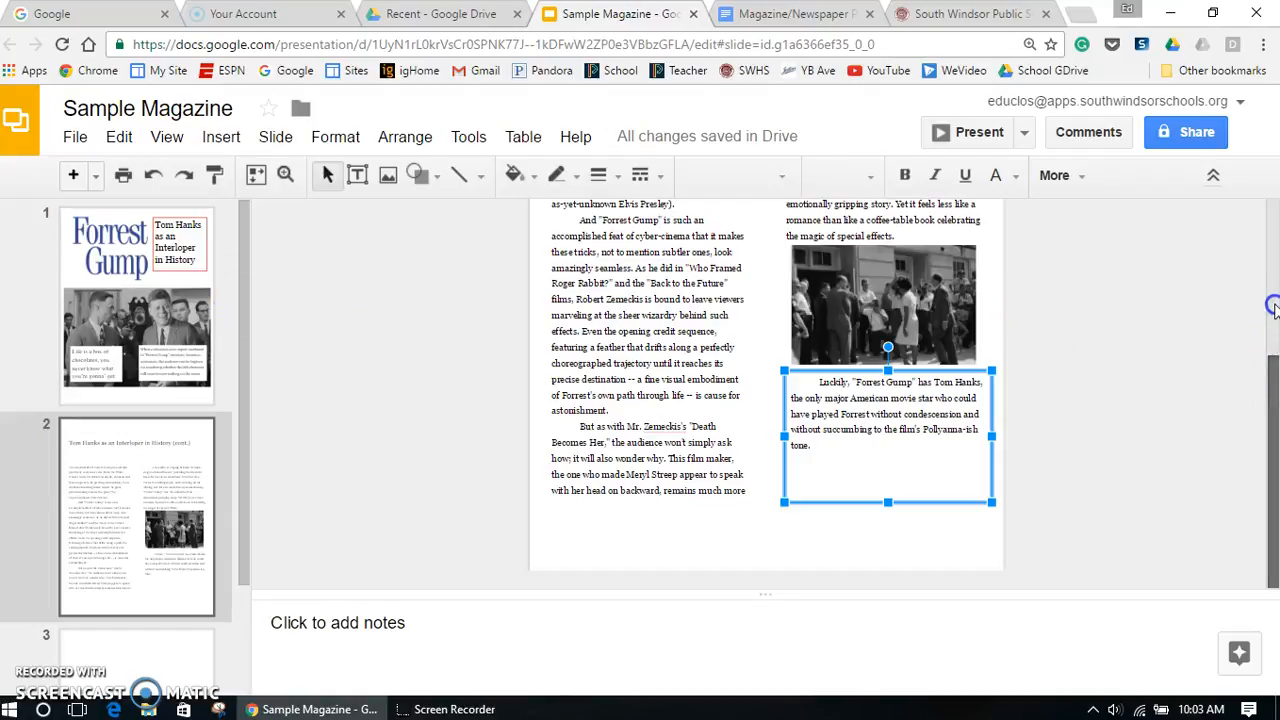
- On slide 1, indent the first line of the "Life is a box of chocolates" quote
drag(1274, 305, 1026, 263)
click(137, 326)
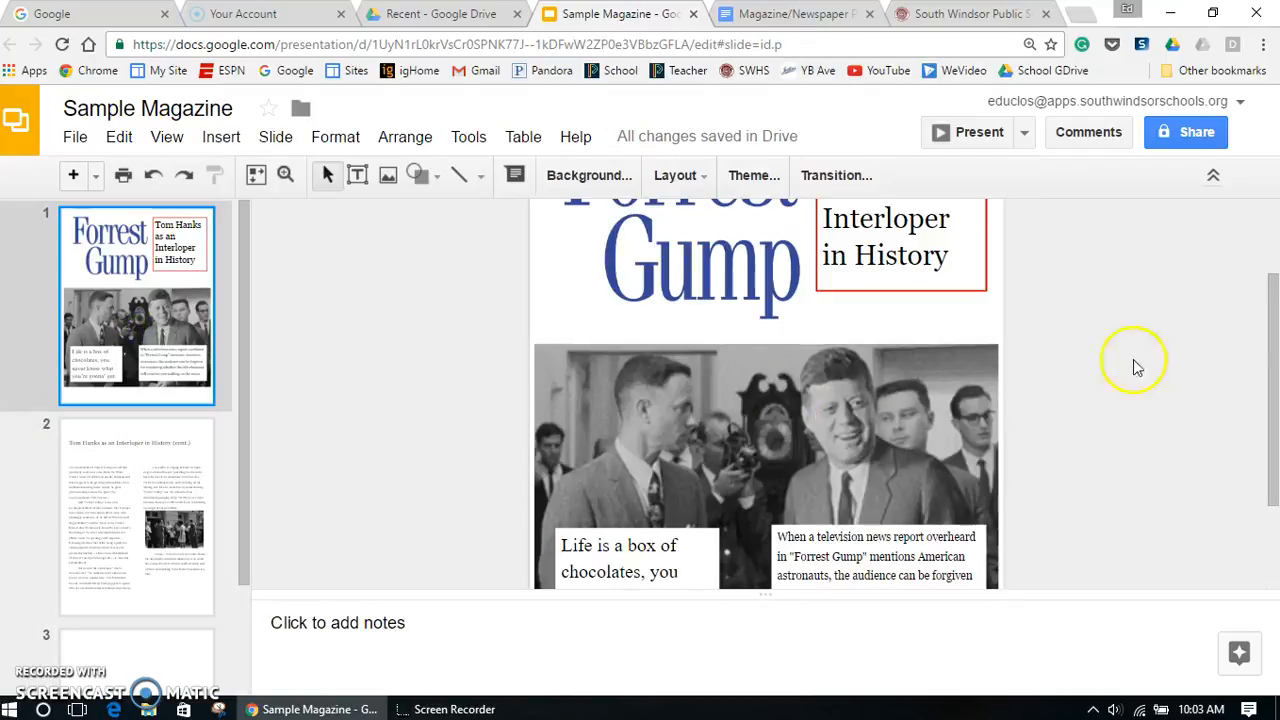
drag(1274, 343, 1266, 400)
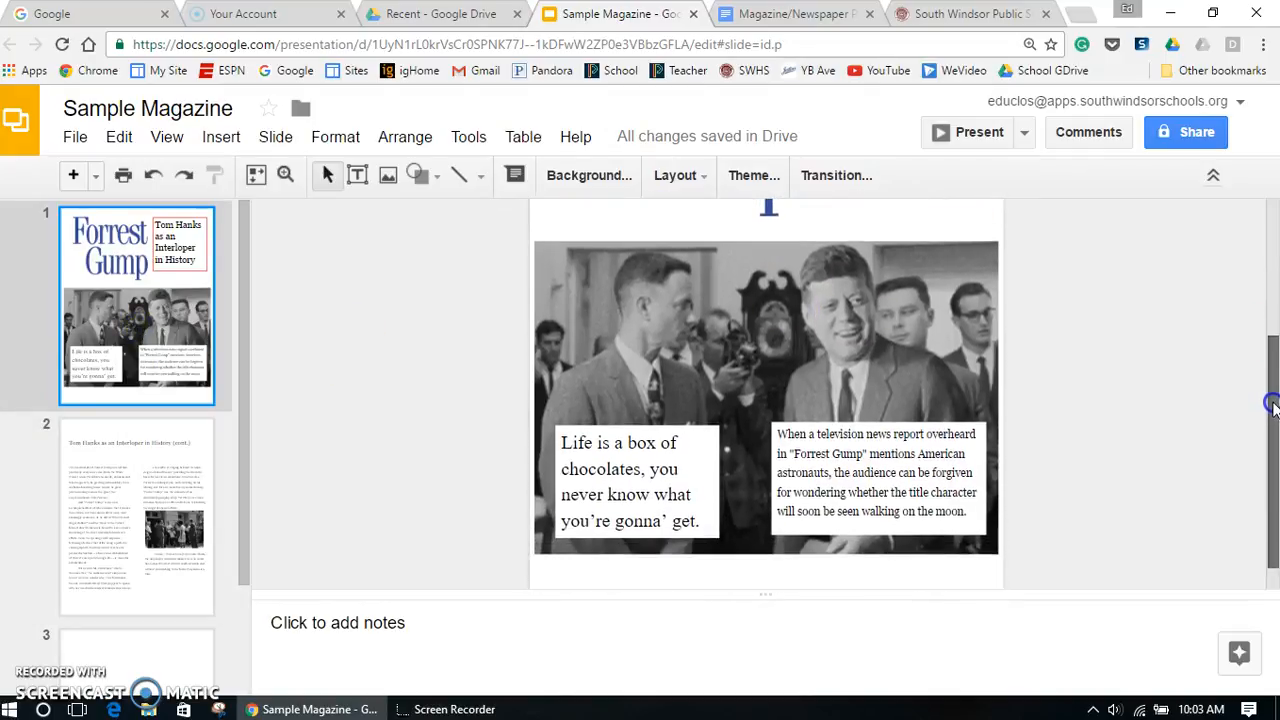
click(569, 440)
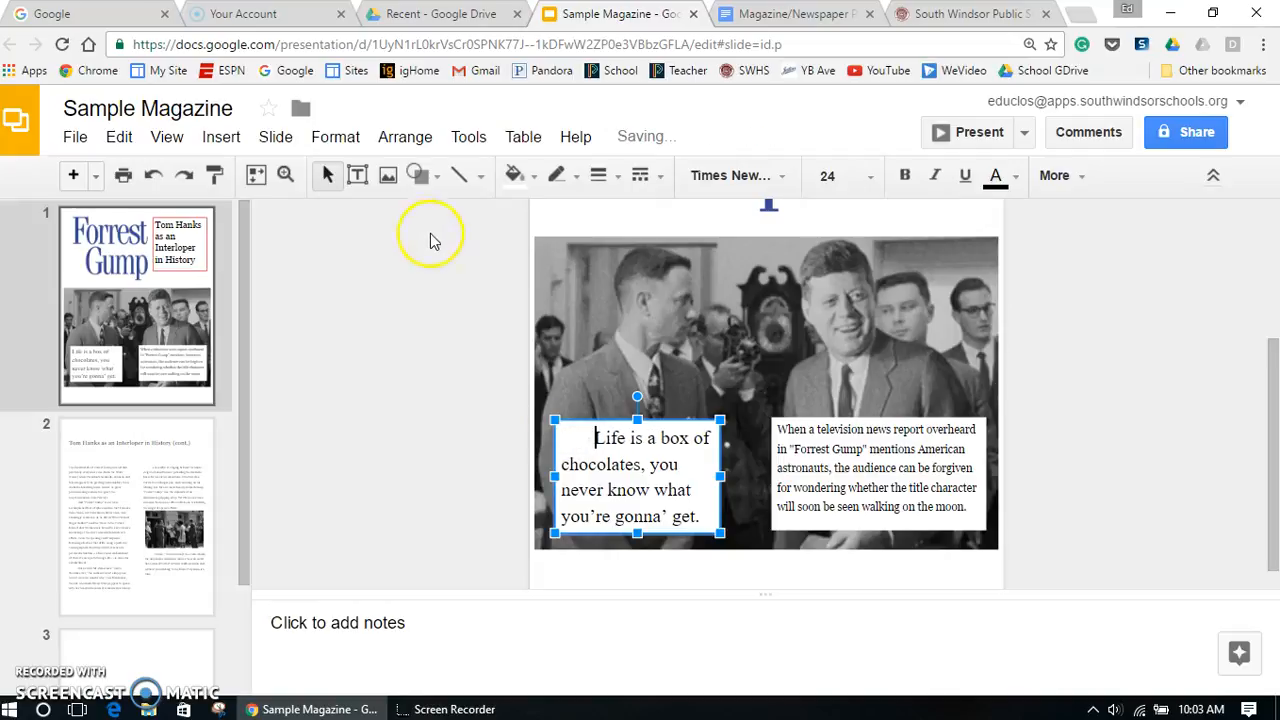
- Draw a small text box directly above the start of the "Life is a box of chocolates" quote and make its fill transparent
click(357, 175)
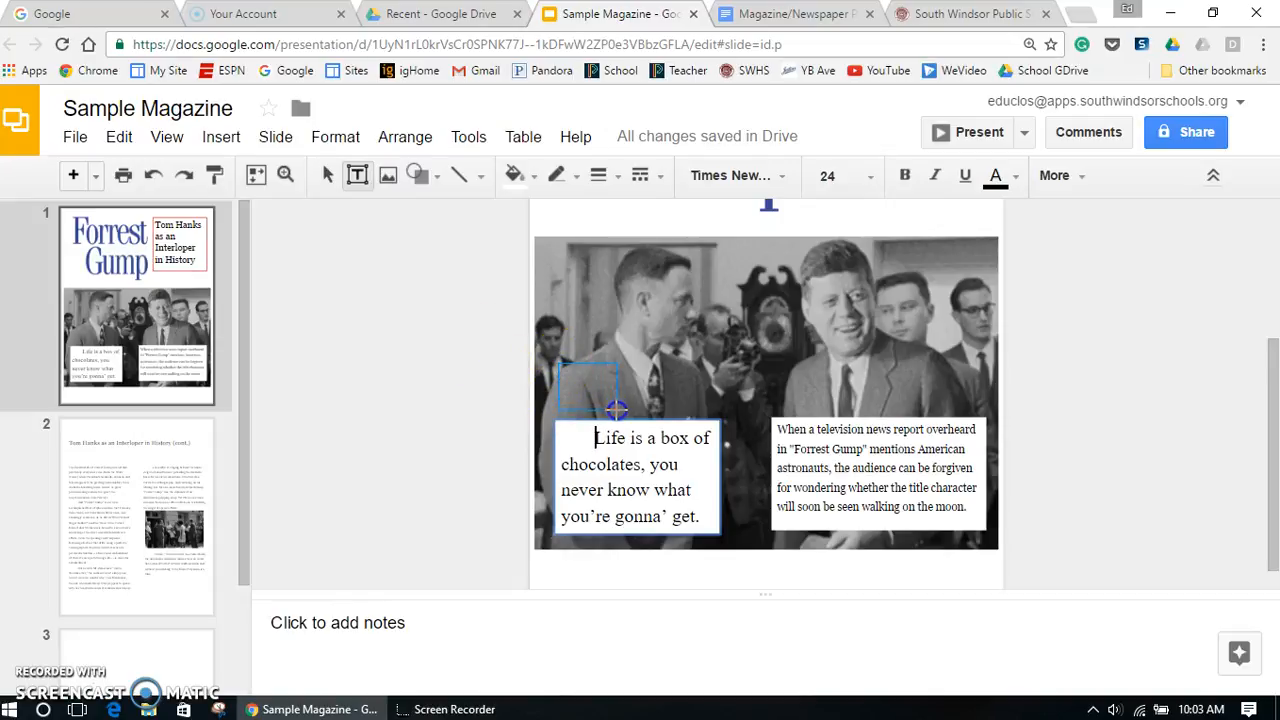
drag(614, 410, 617, 417)
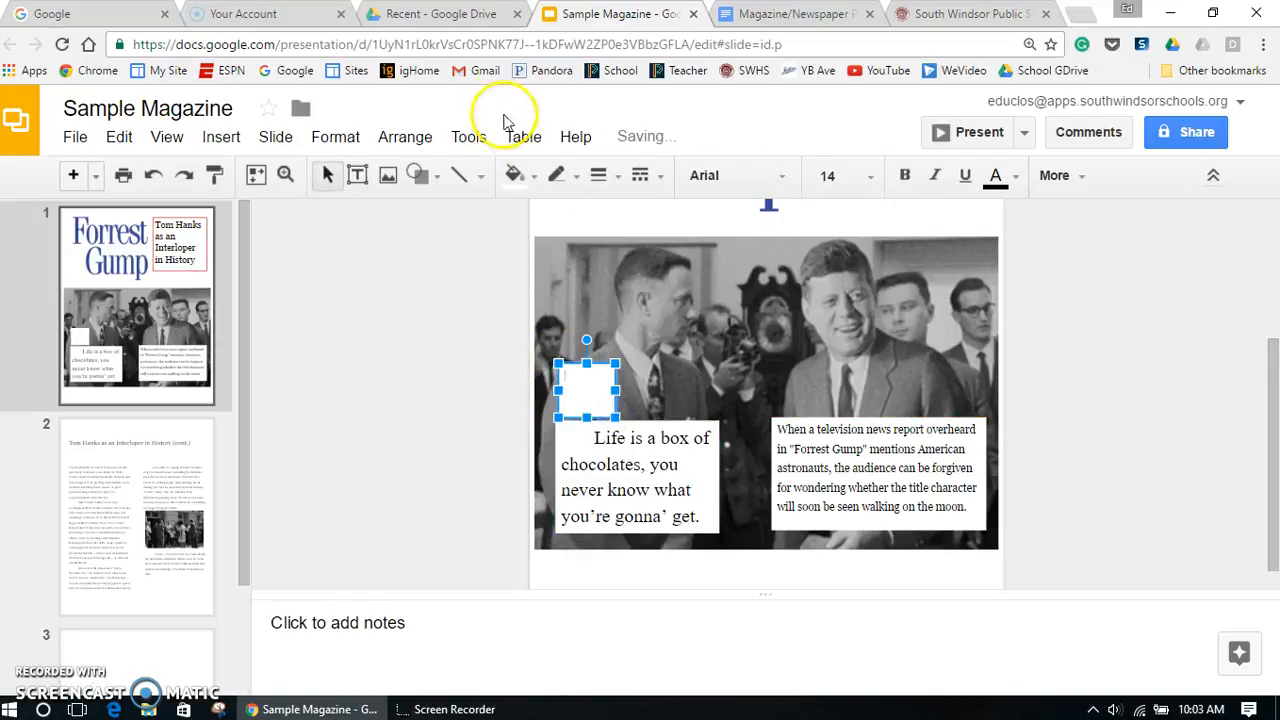
click(515, 177)
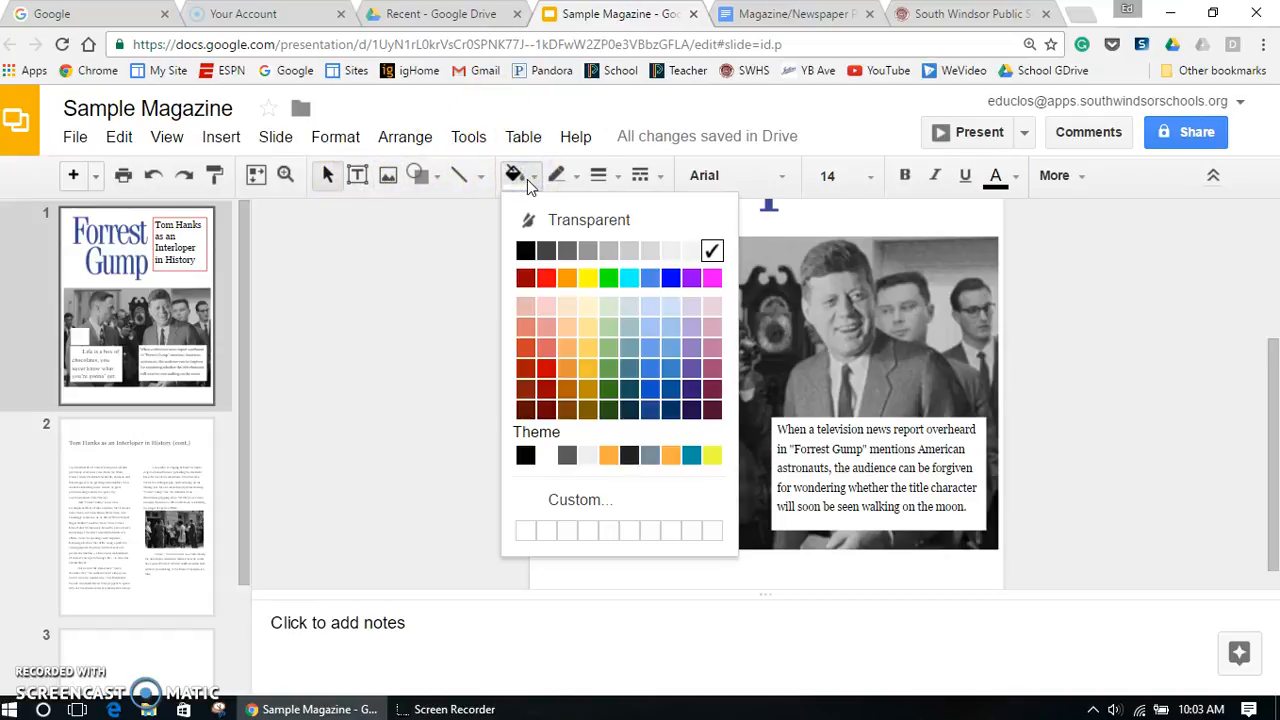
click(553, 217)
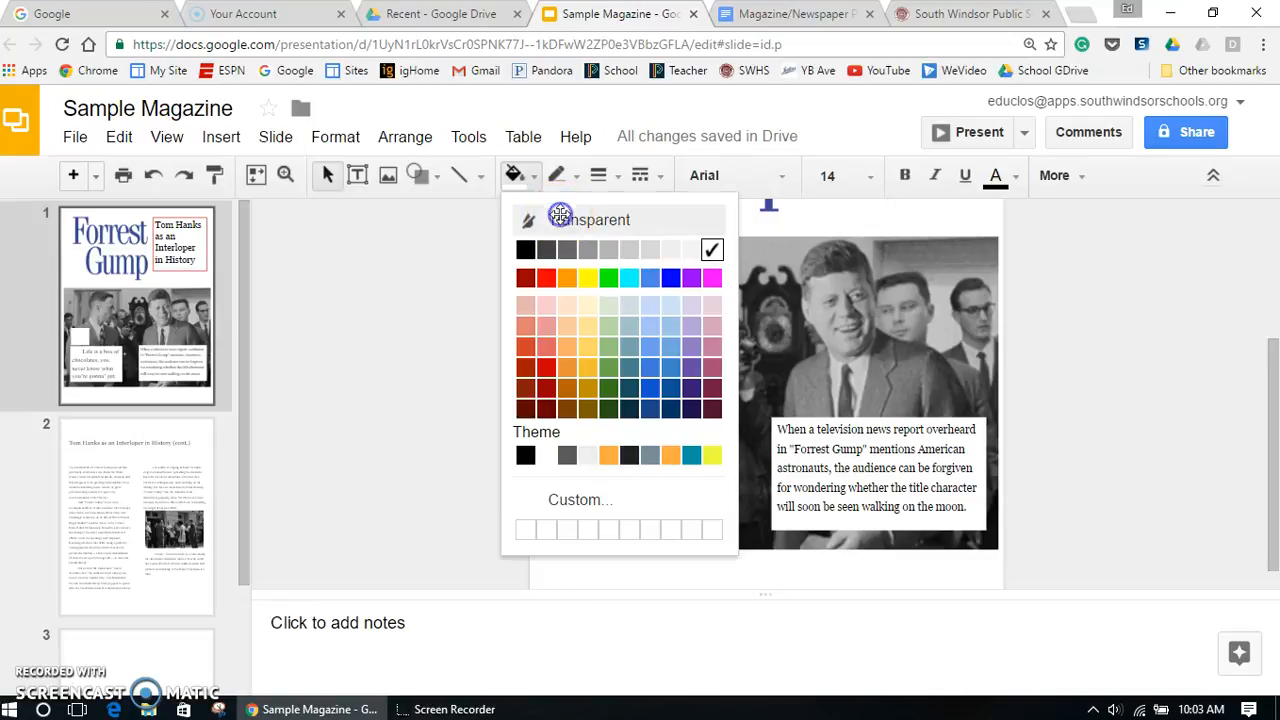
click(560, 216)
- Enter an opening quotation mark in the small text box and set its font size to 72
click(583, 385)
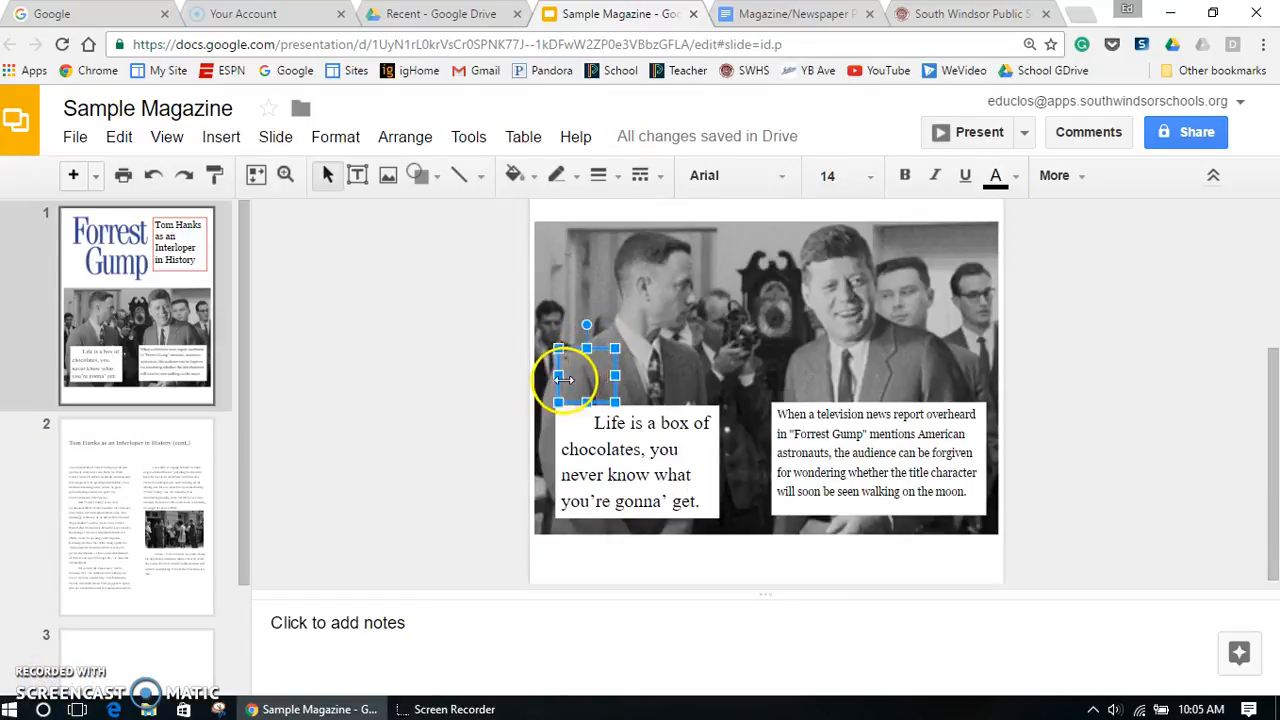
click(569, 360)
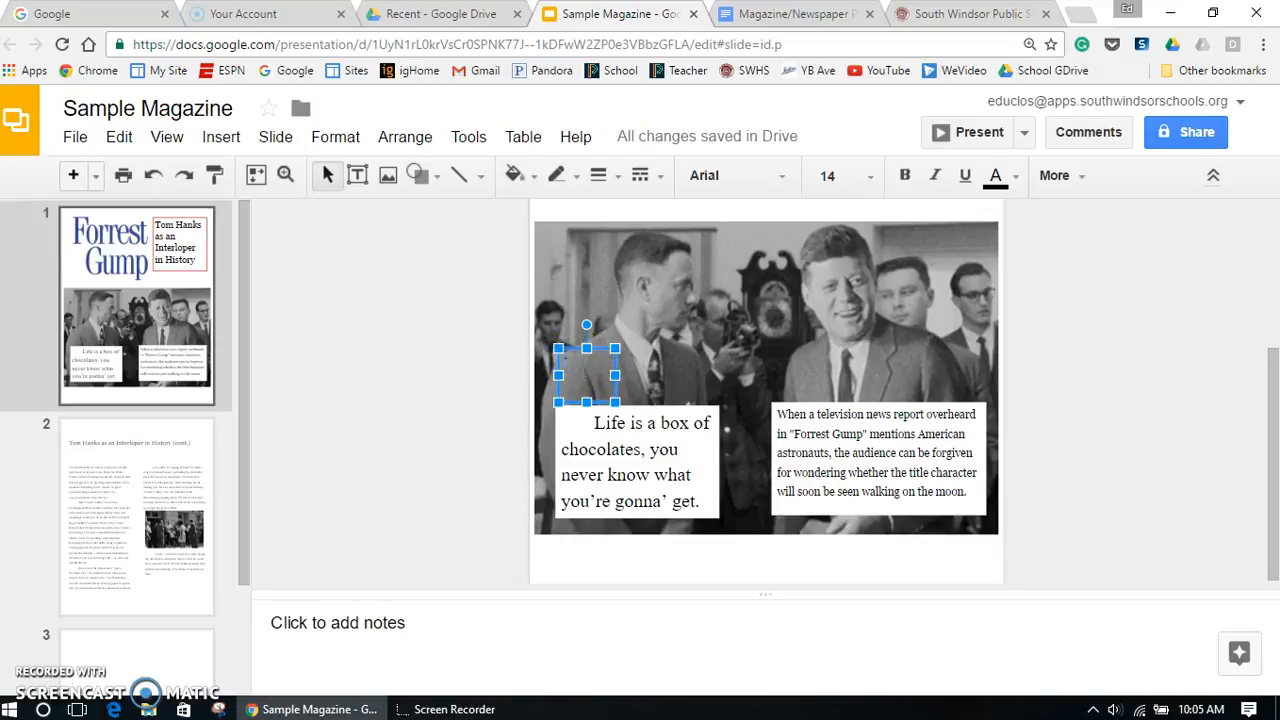
click(870, 178)
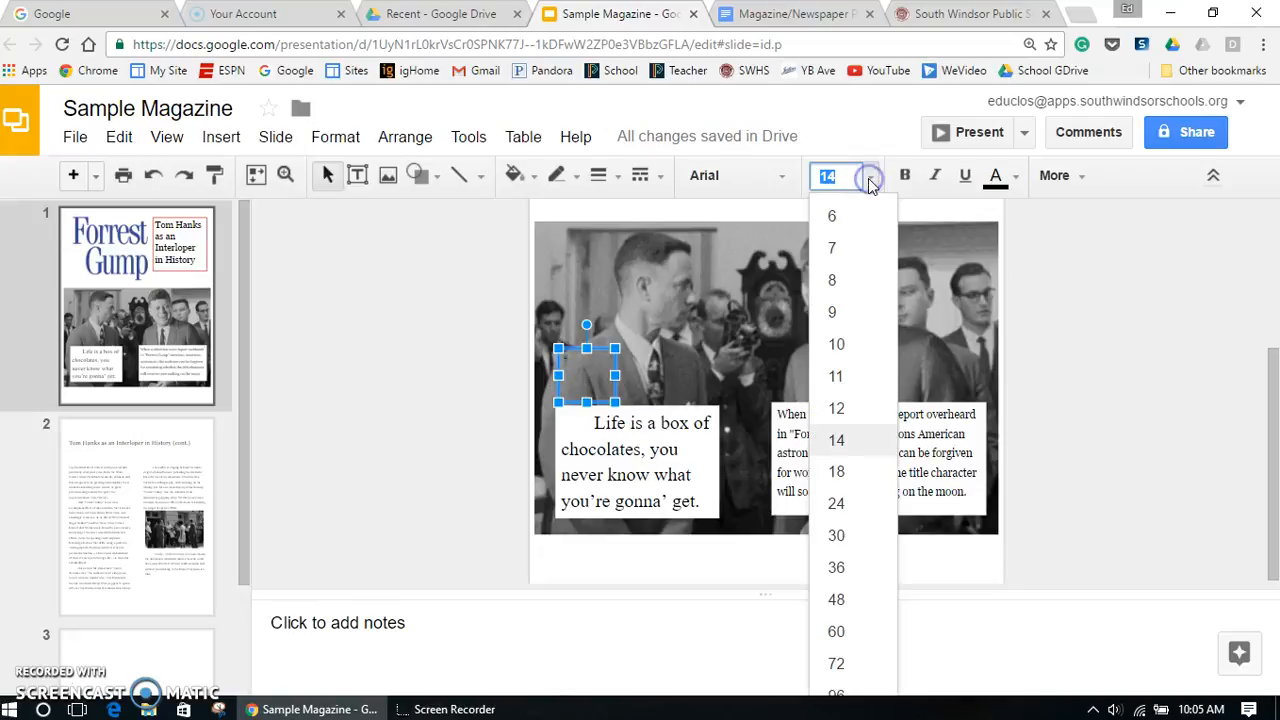
click(847, 663)
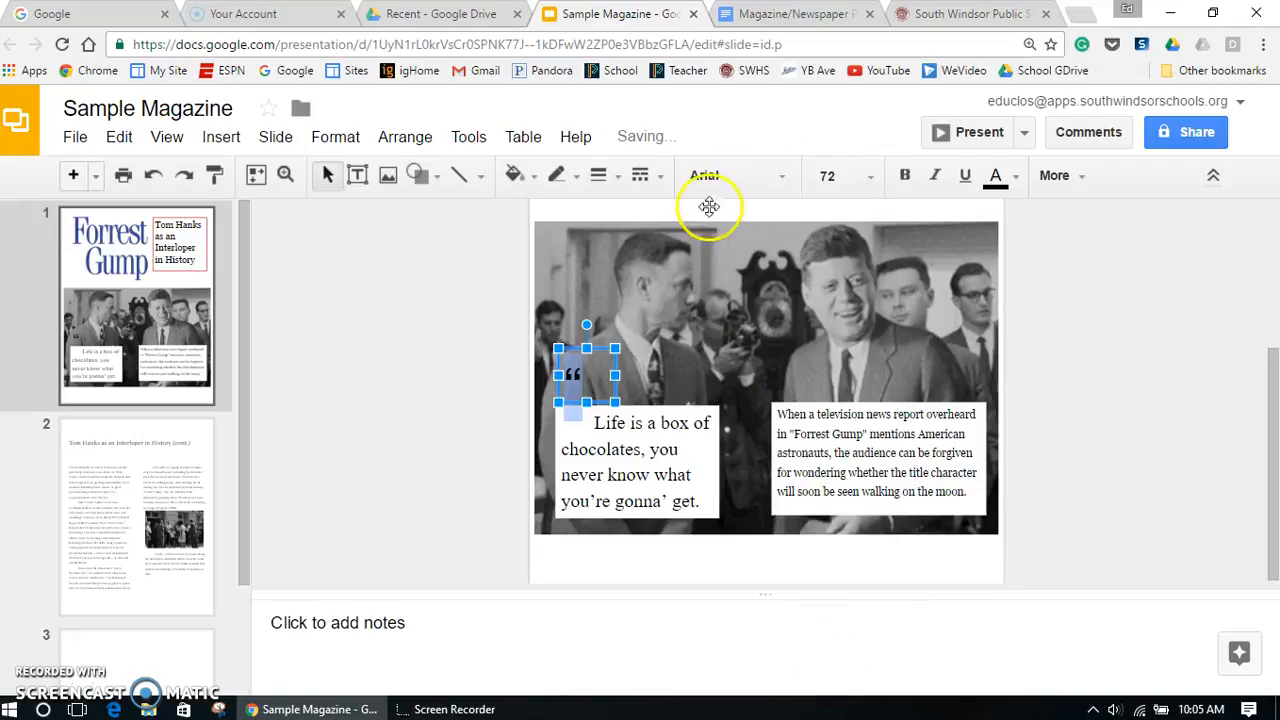
- Try giving the quotation mark's text box a dark red border
click(565, 177)
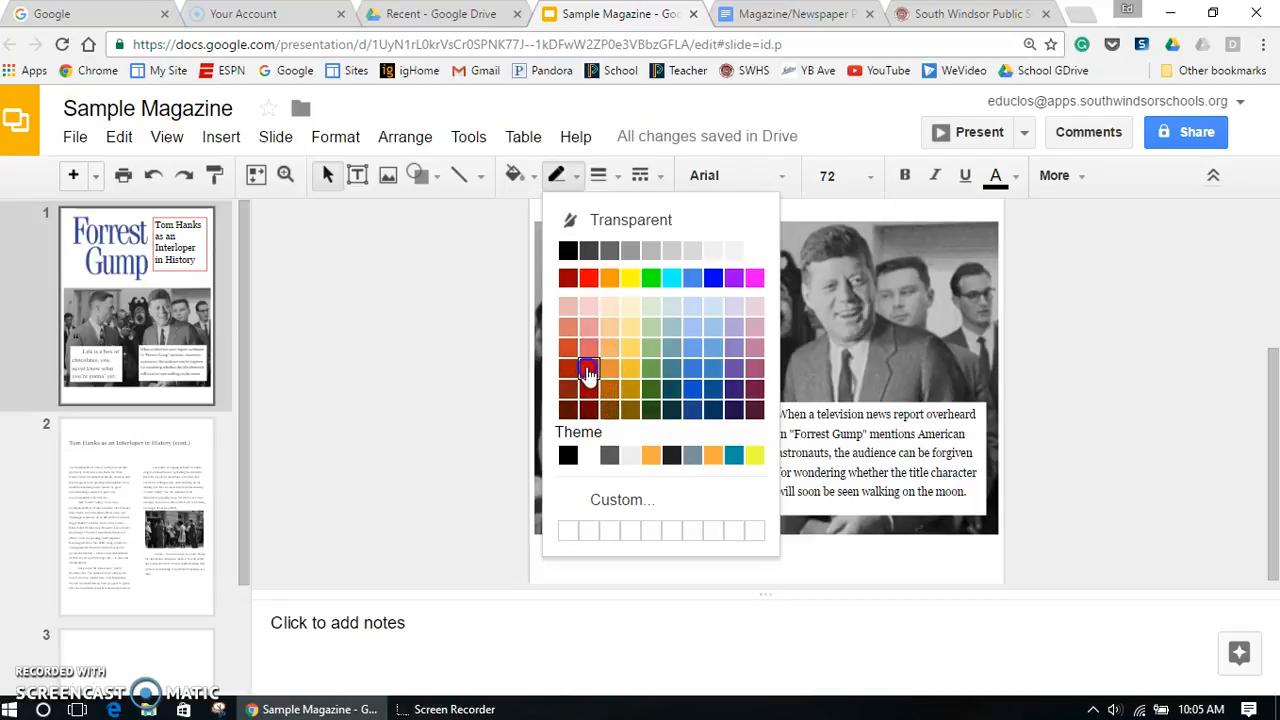
click(588, 370)
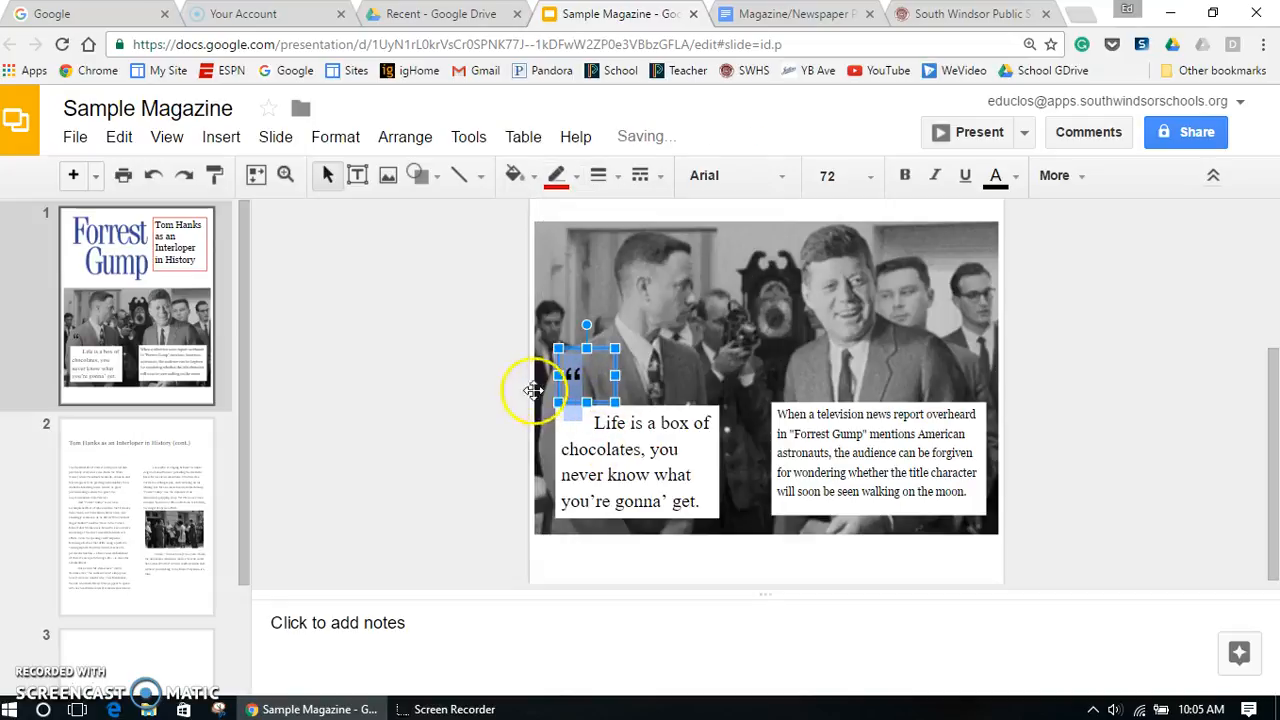
click(493, 393)
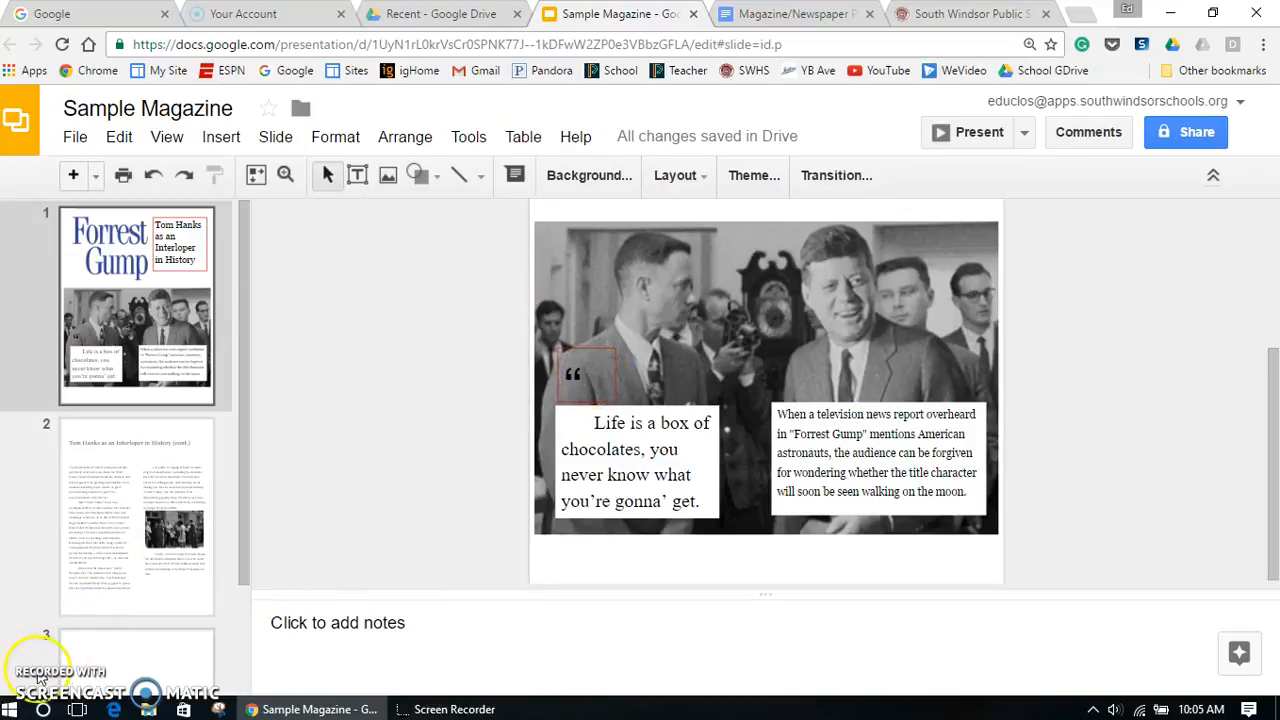
- Set the text color of the opening quotation mark to dark red
click(459, 175)
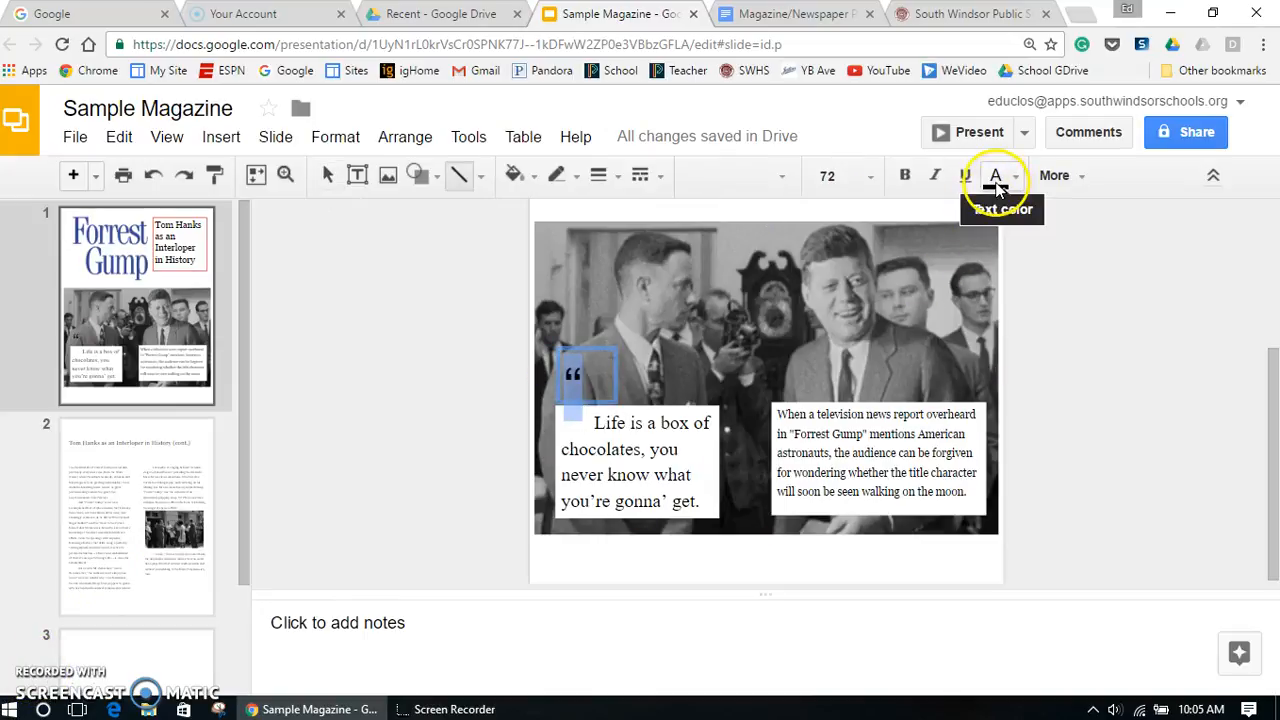
click(995, 180)
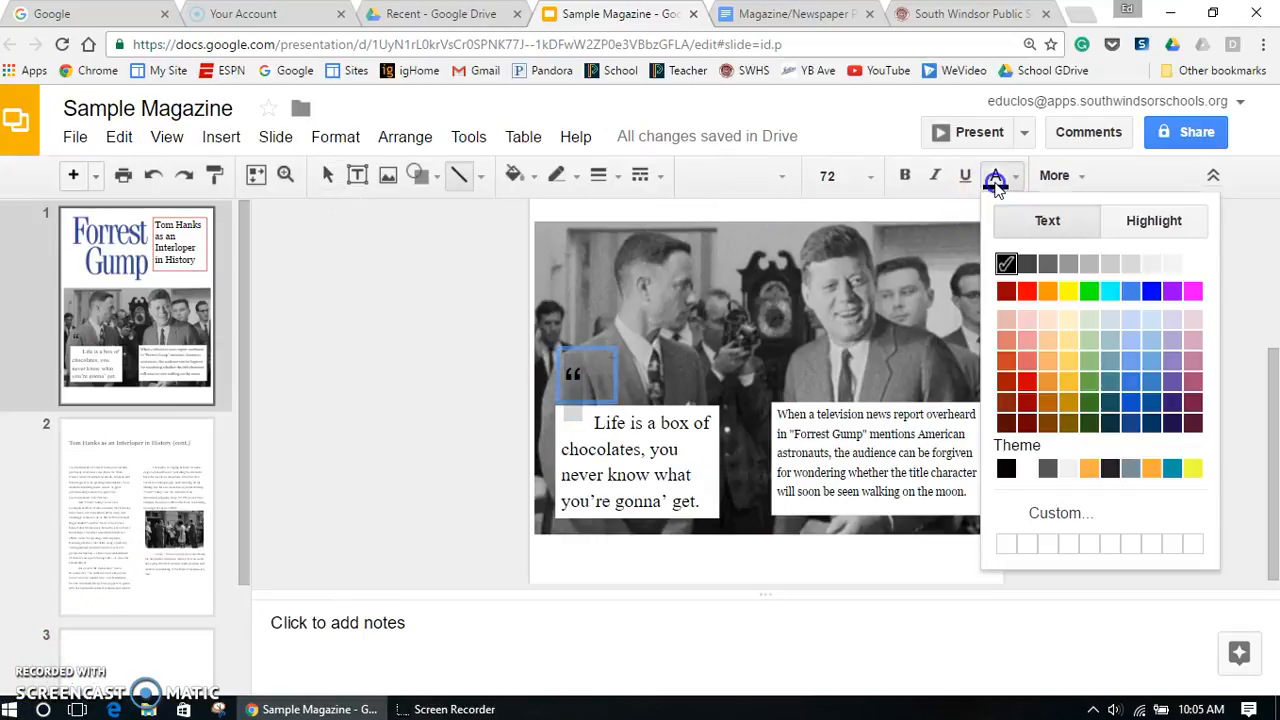
click(1027, 404)
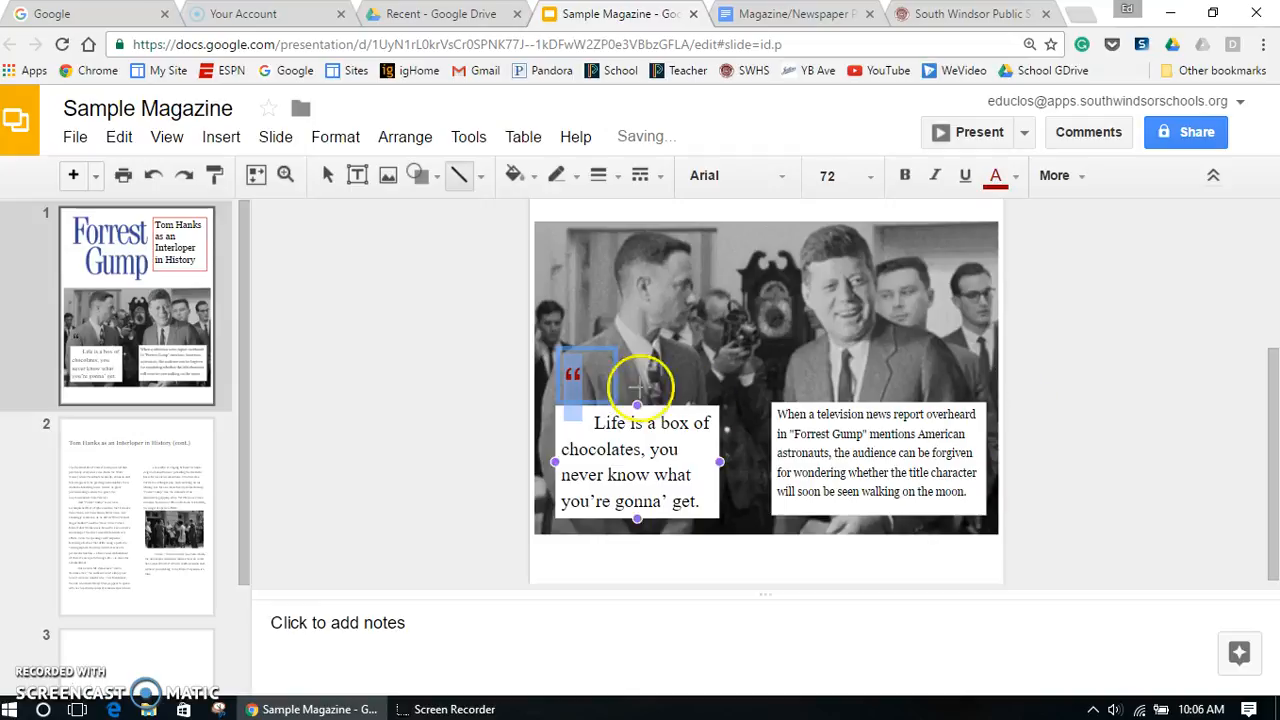
drag(564, 310, 678, 422)
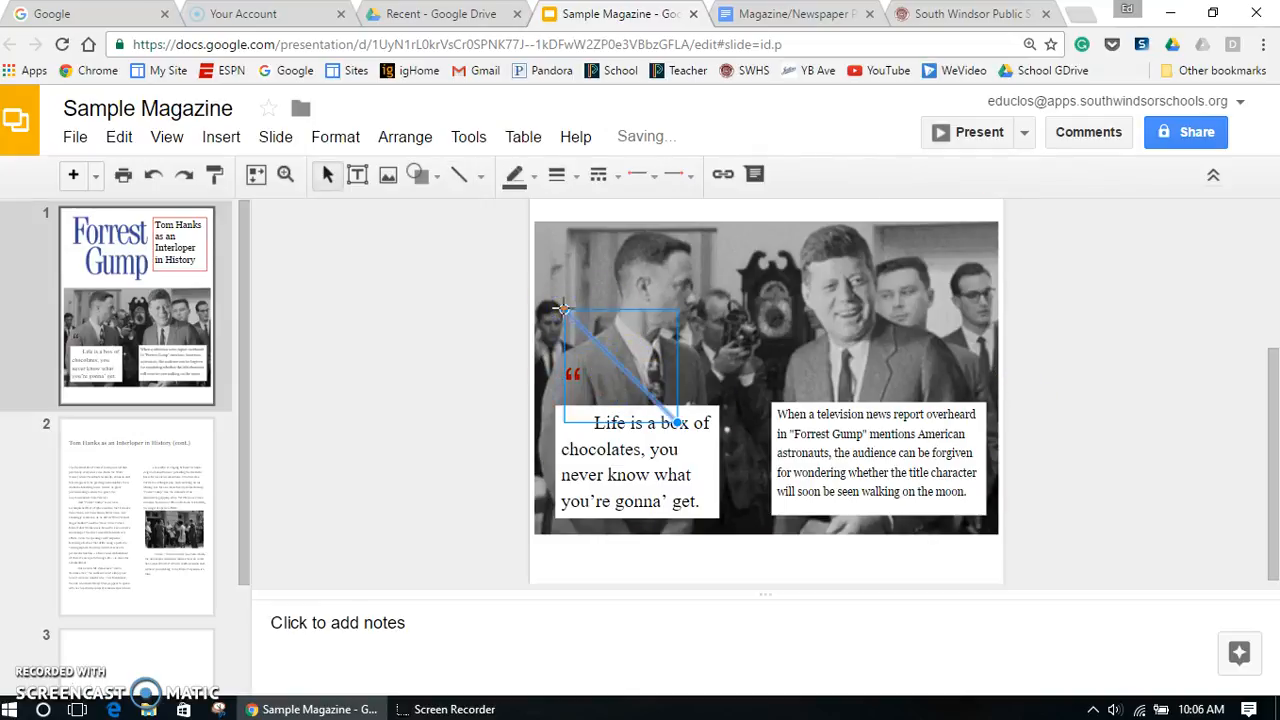
- Duplicate the red quotation mark's text box and place the copy beside the end of the quote's last line
click(582, 388)
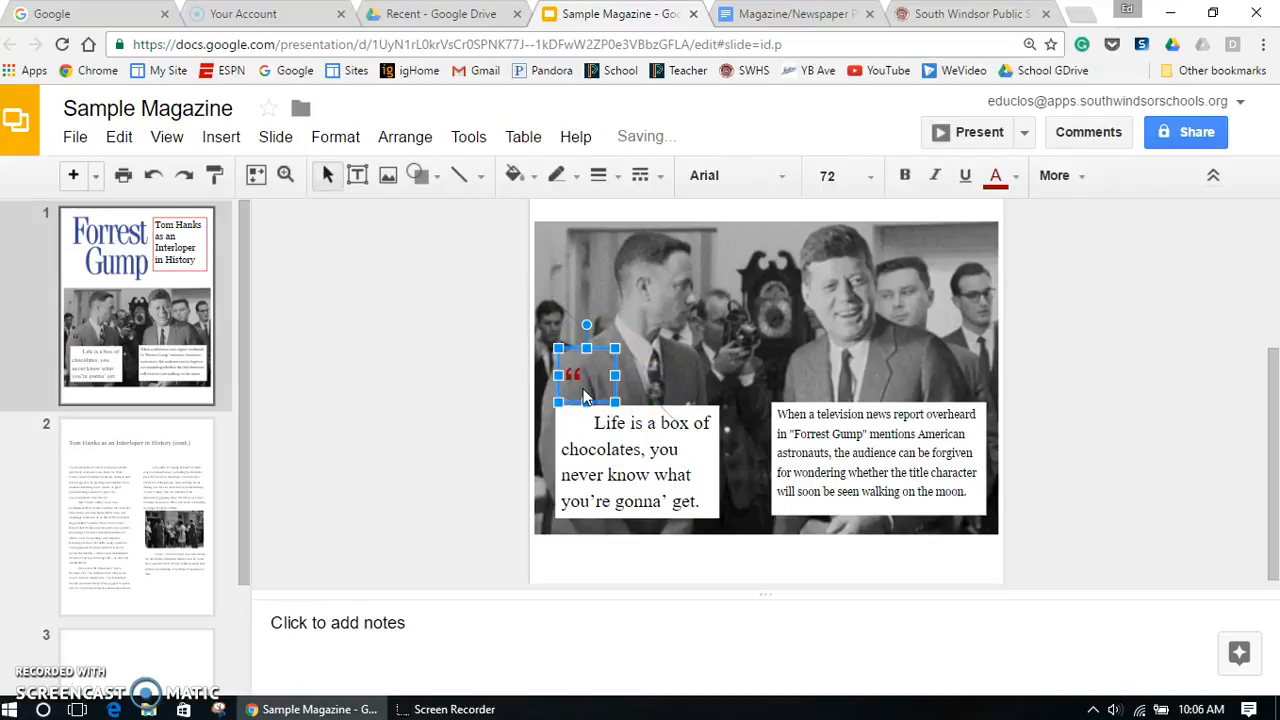
drag(586, 325, 587, 326)
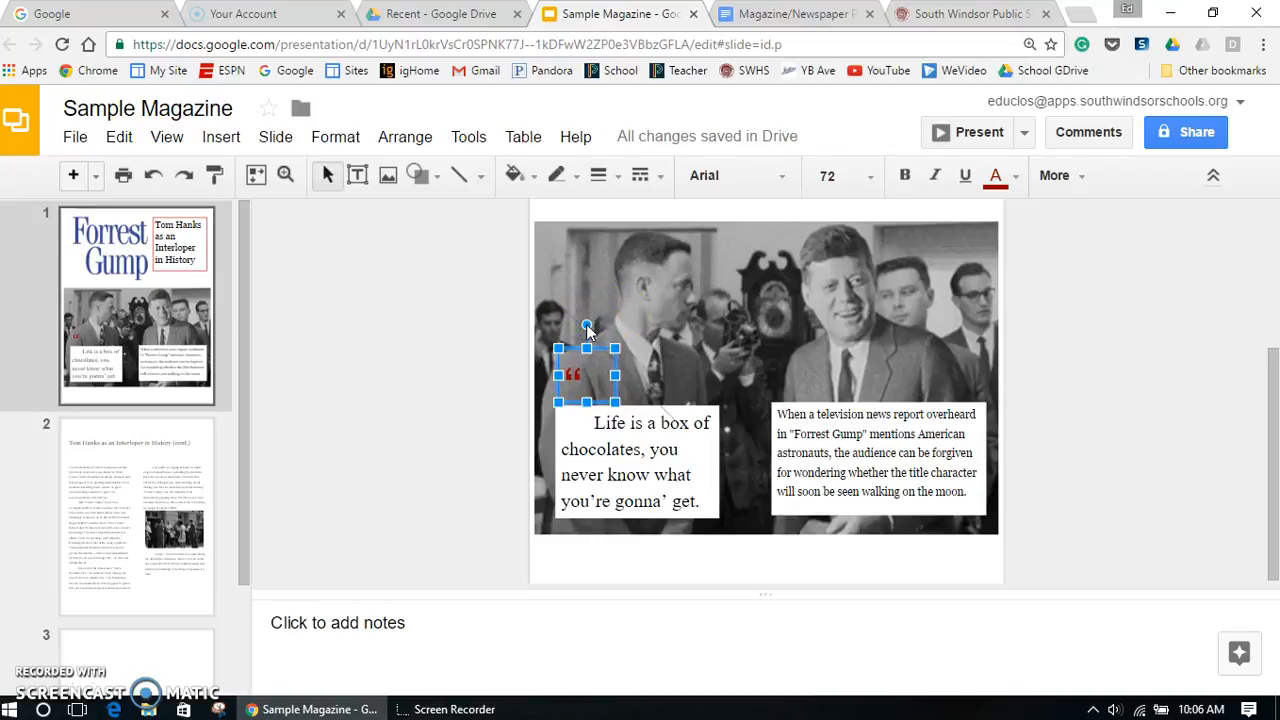
drag(587, 327, 737, 474)
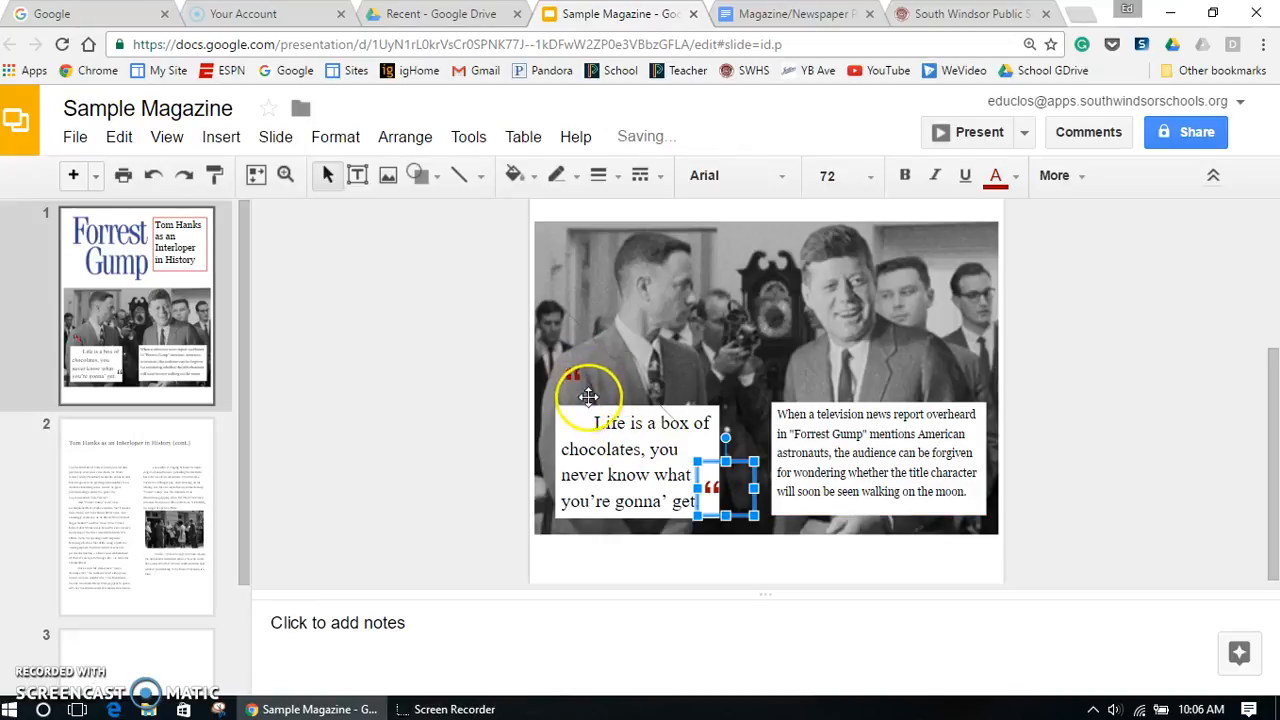
- Try to move the opening quotation mark down closer to the quote's first line
click(580, 372)
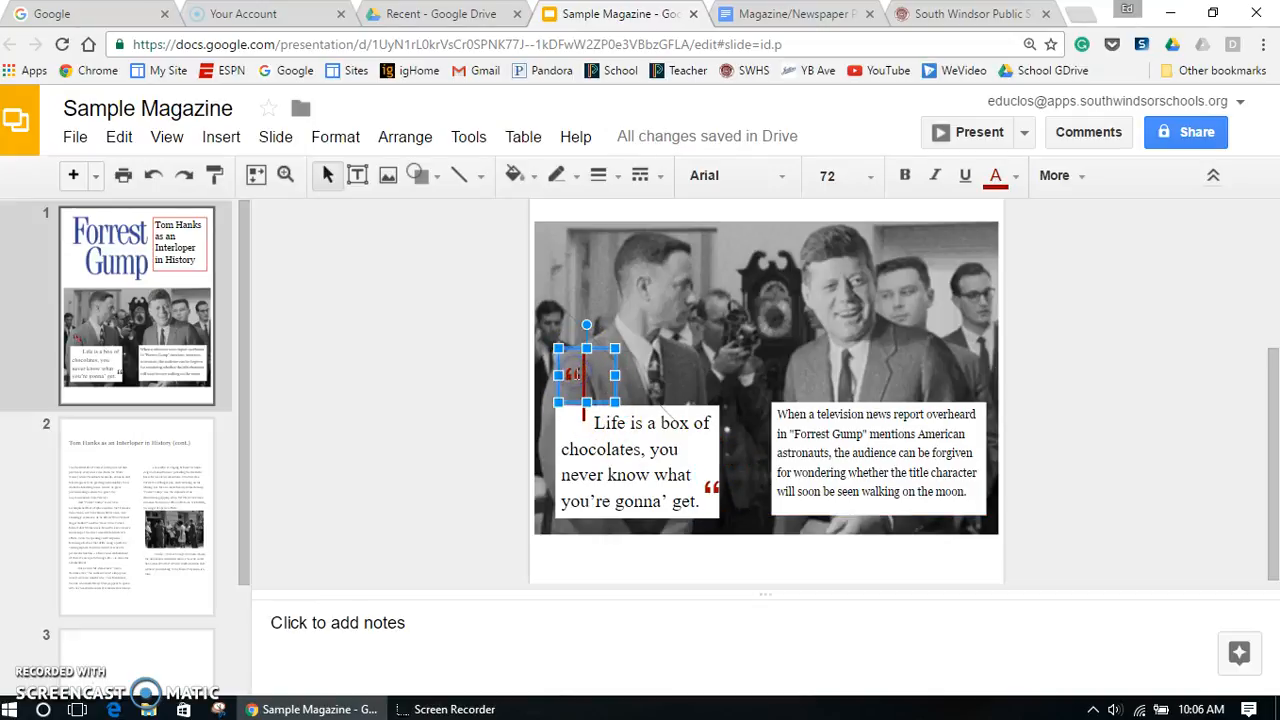
drag(598, 368, 600, 400)
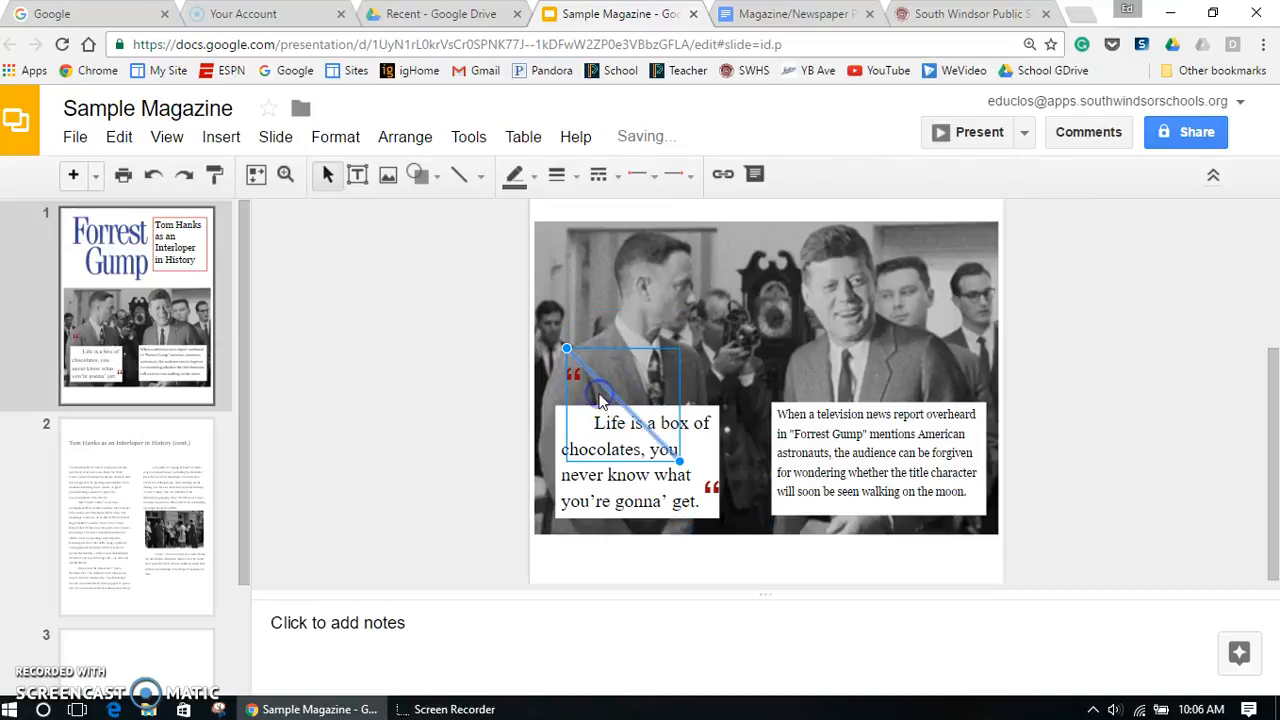